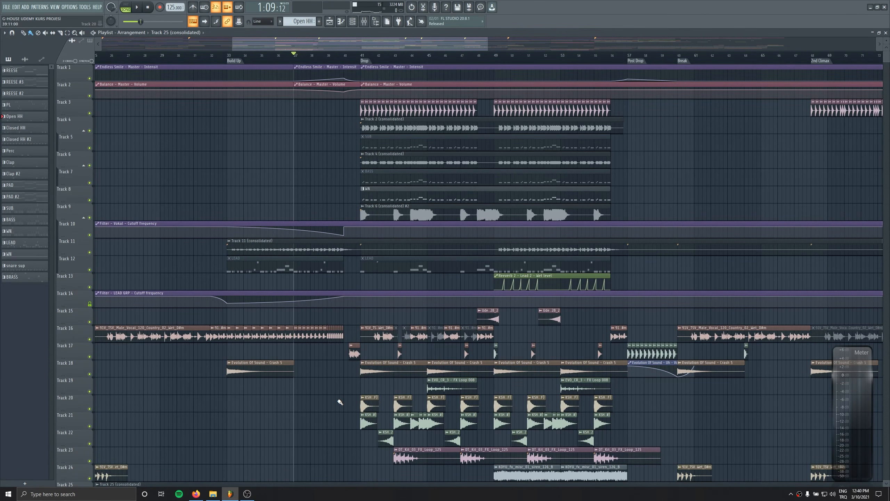
# Step: Play the arrangement from bar 37 through the drop to the post drop, and stop playback
pyautogui.scroll(-1, 292, 172)
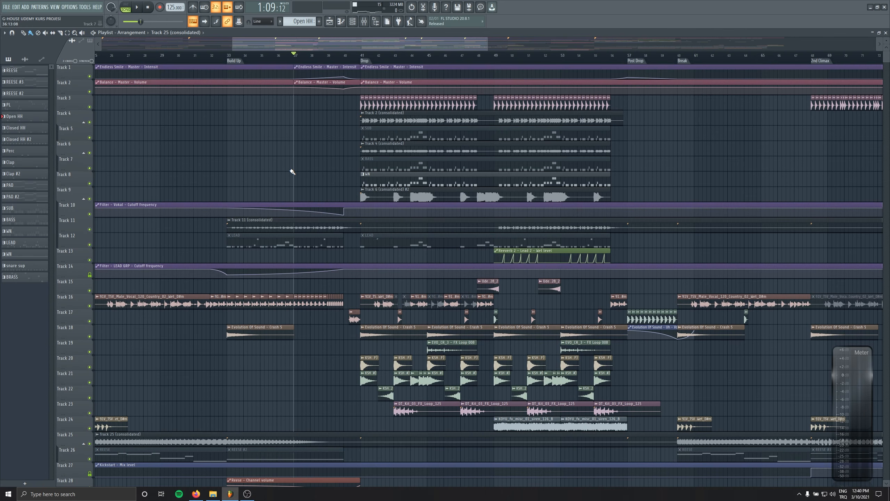
pyautogui.press('space')
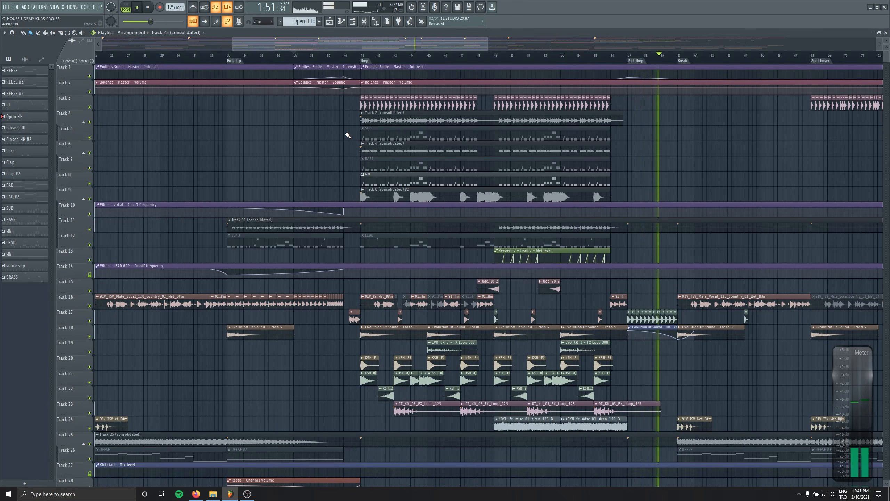
pyautogui.press('space')
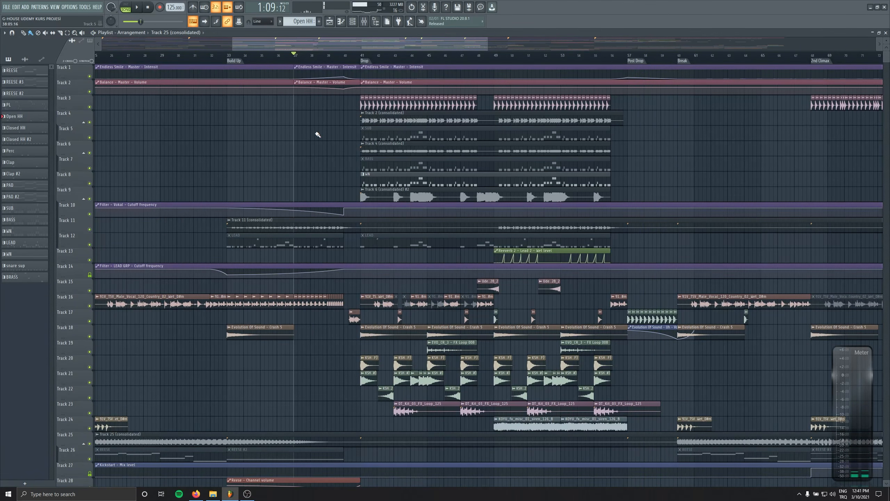
# Step: Open SPAN on the master channel, play the track from the drop marker, and toggle the Endless Smile effect slot
pyautogui.hscroll(4, 266, 143)
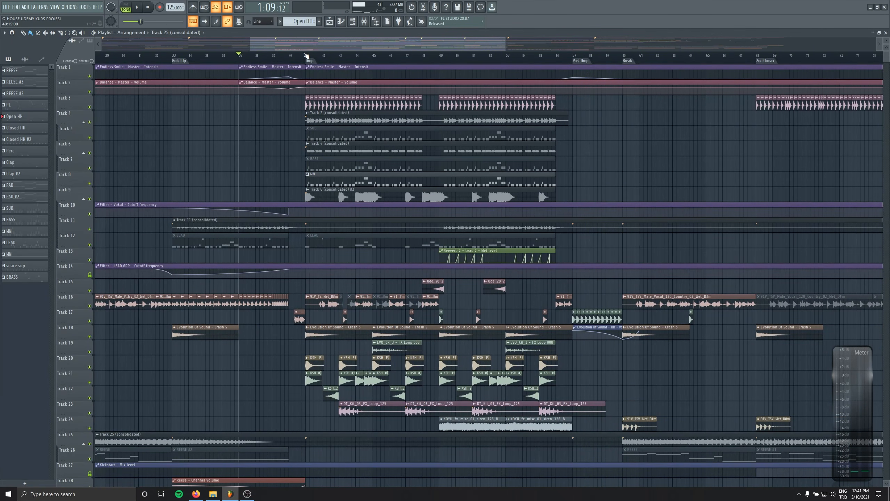
pyautogui.scroll(-2, 342, 137)
pyautogui.press('F9')
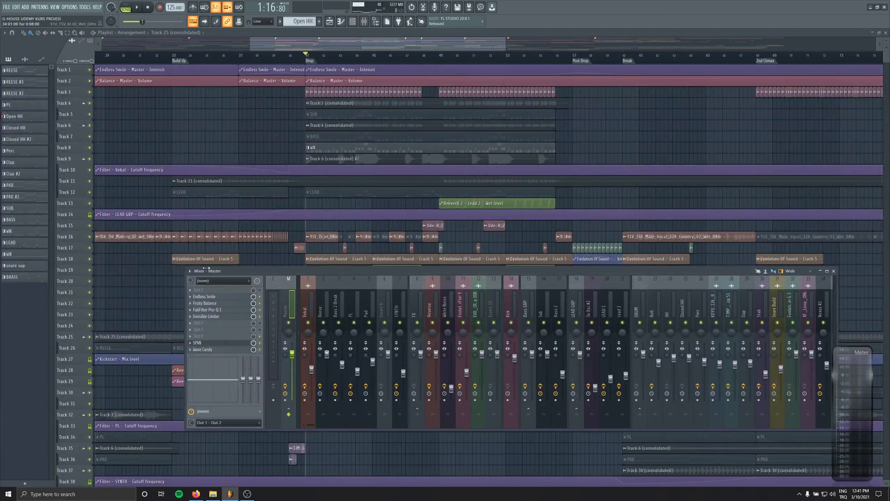
pyautogui.click(222, 343)
pyautogui.press('space')
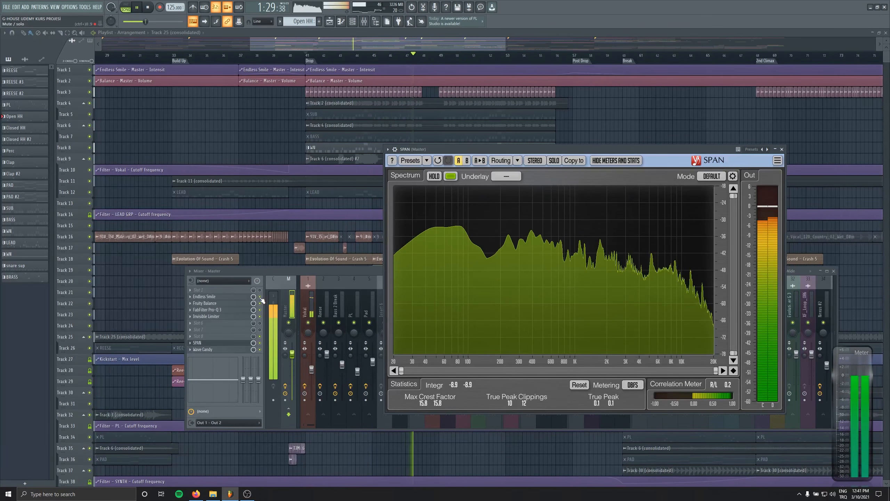
pyautogui.click(261, 298)
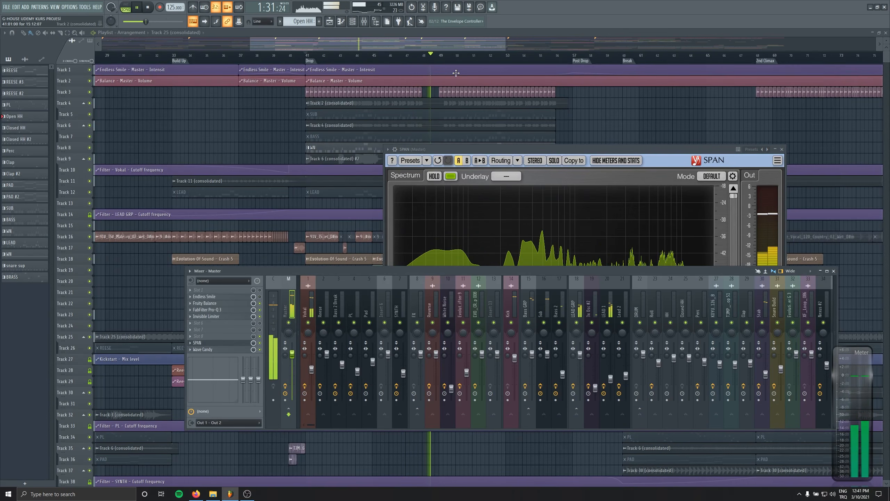
# Step: Shrink the playlist to a floating window, watch the drop's spectrum in SPAN, and stop playback
pyautogui.click(464, 88)
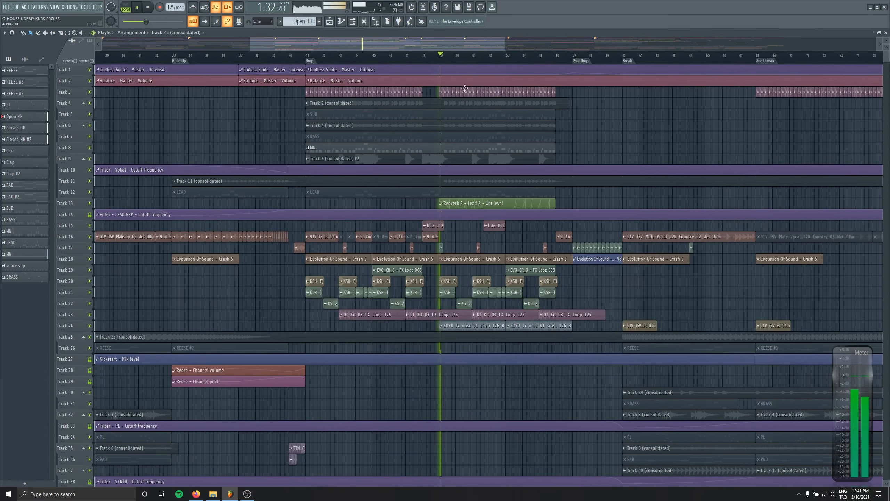
pyautogui.click(879, 33)
pyautogui.click(665, 149)
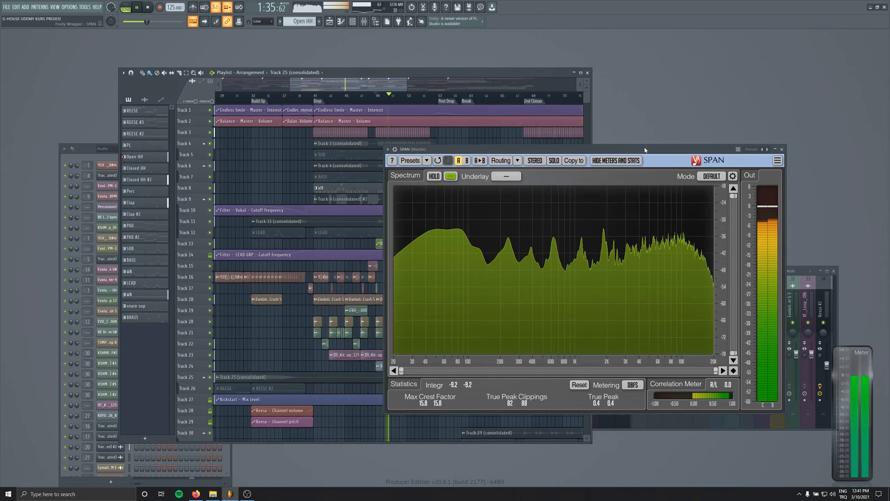
pyautogui.click(388, 149)
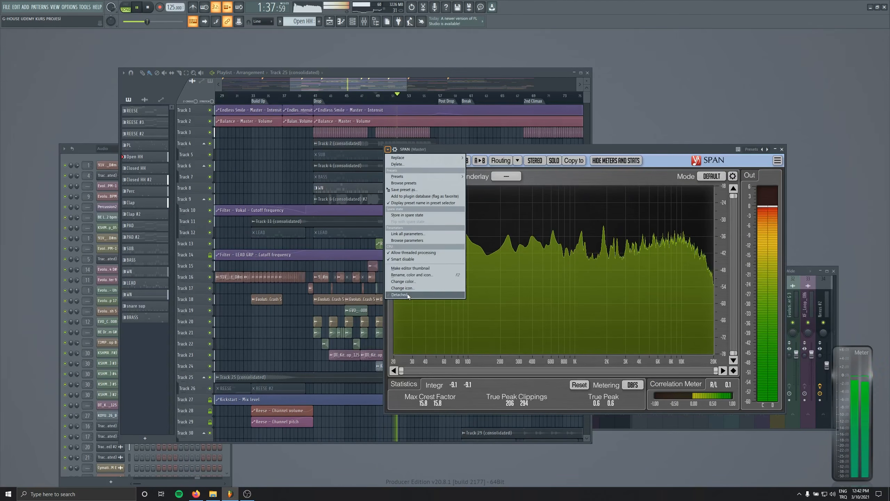
pyautogui.click(628, 310)
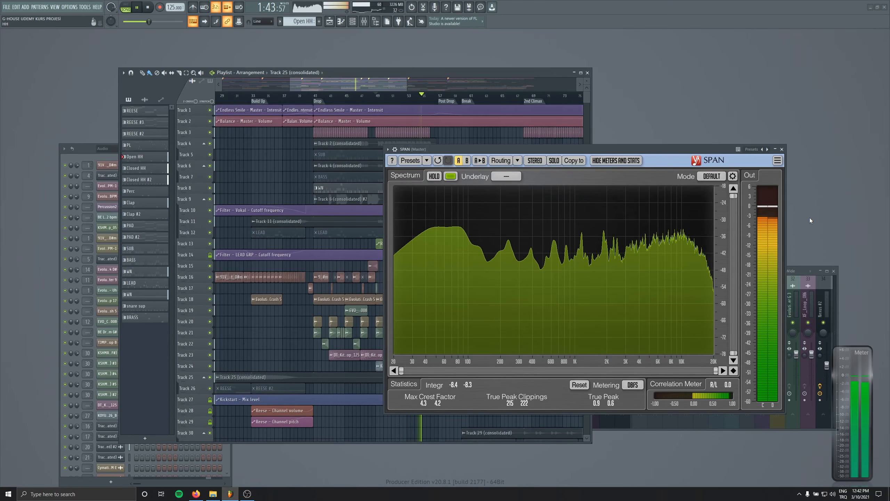
pyautogui.press('space')
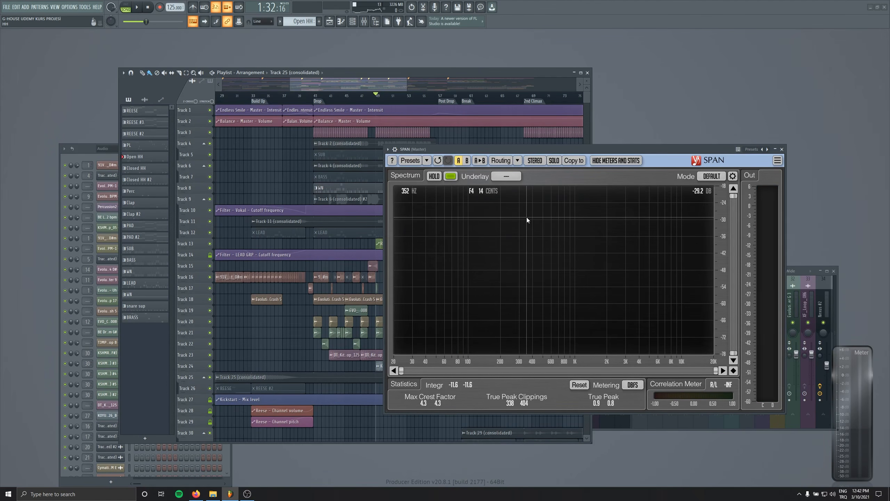
# Step: Select the drop section of the playlist timeline from bar 41 to bar 57
pyautogui.moveTo(155, 74); pyautogui.dragTo(274, 75)
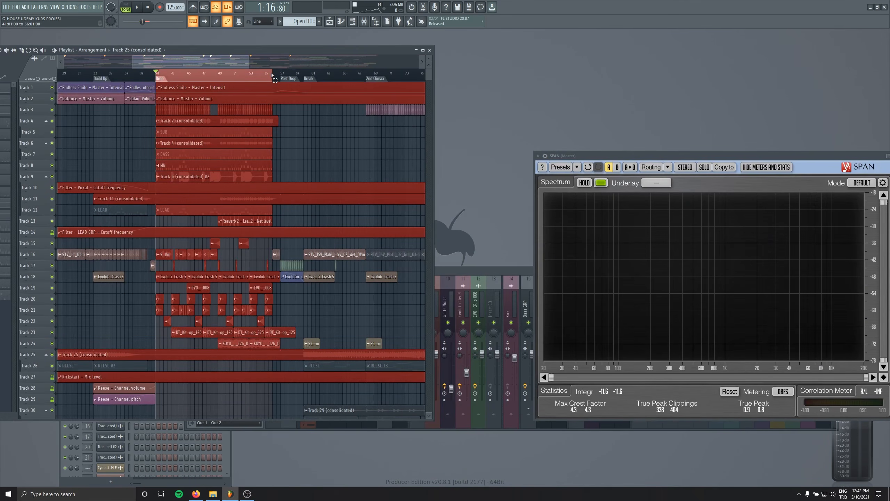
pyautogui.moveTo(272, 75); pyautogui.dragTo(280, 75)
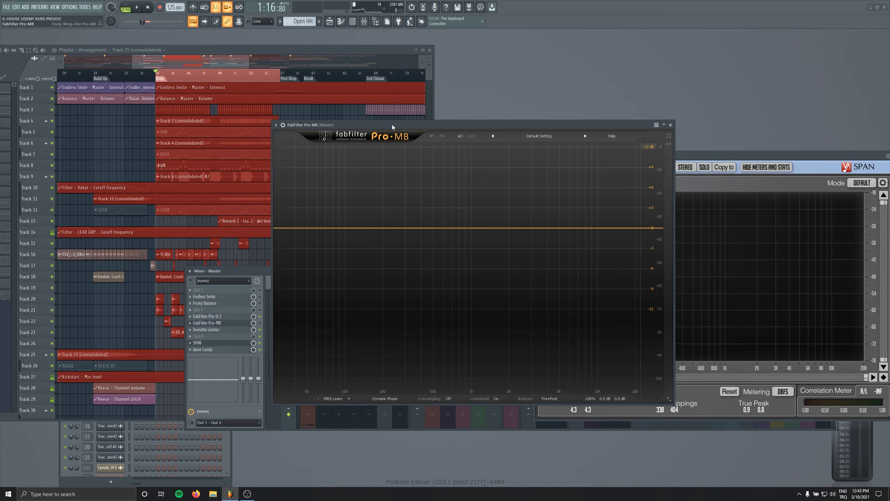
# Step: Add a low-frequency band in FabFilter Pro-MB, solo it, and adjust its high crossover to about 134 Hz during playback
pyautogui.click(324, 174)
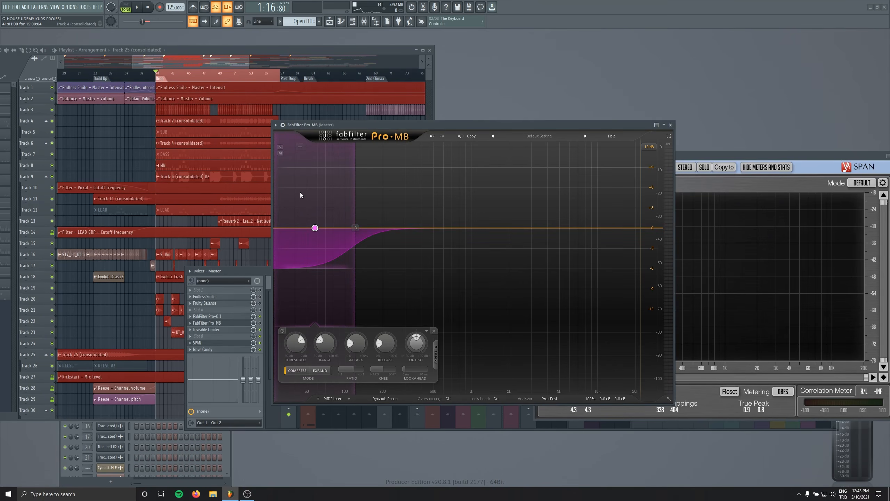
pyautogui.click(280, 147)
pyautogui.moveTo(357, 168); pyautogui.dragTo(335, 178)
pyautogui.press('space')
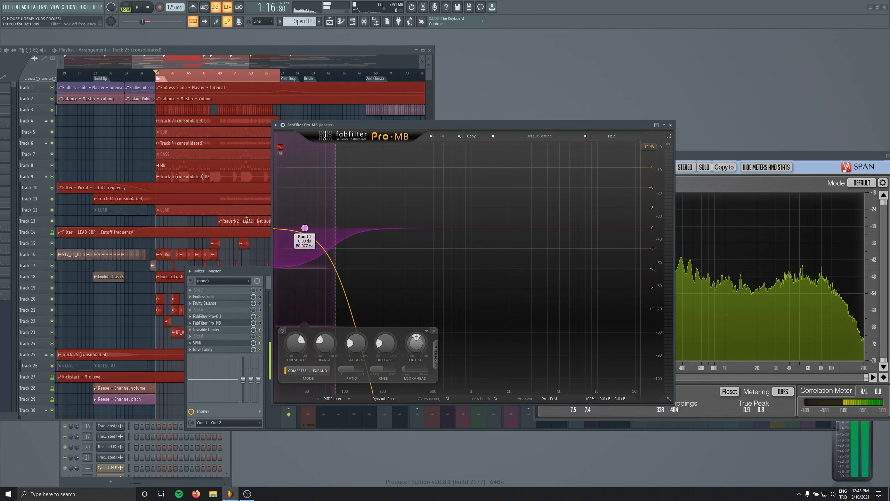
pyautogui.moveTo(334, 186); pyautogui.dragTo(359, 189)
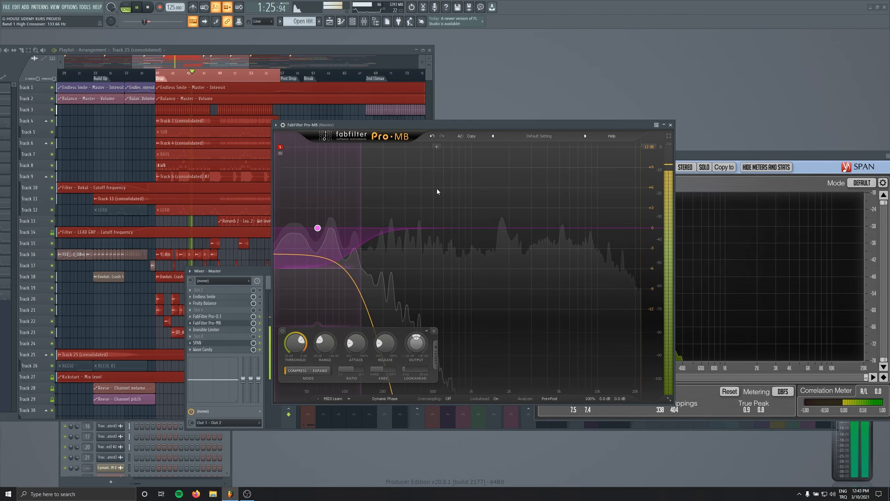
pyautogui.press('space')
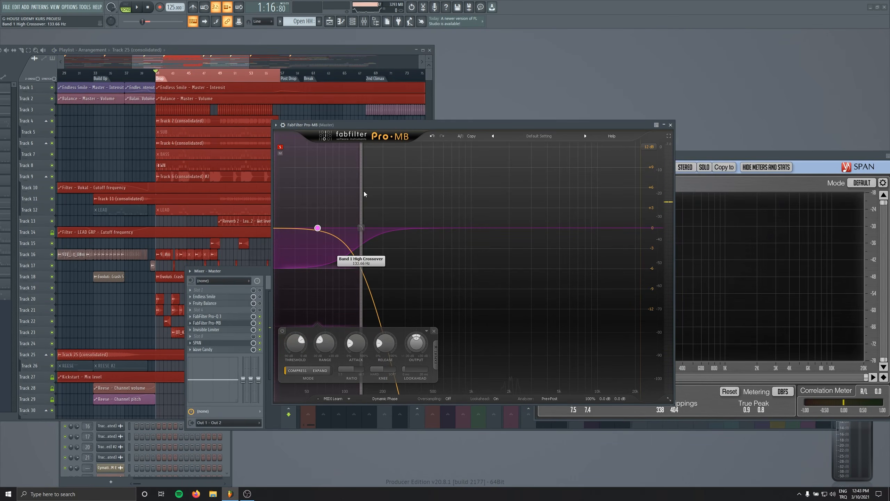
# Step: Set Band 1's high crossover to 150 Hz and audition the soloed band
pyautogui.moveTo(365, 192); pyautogui.dragTo(369, 191)
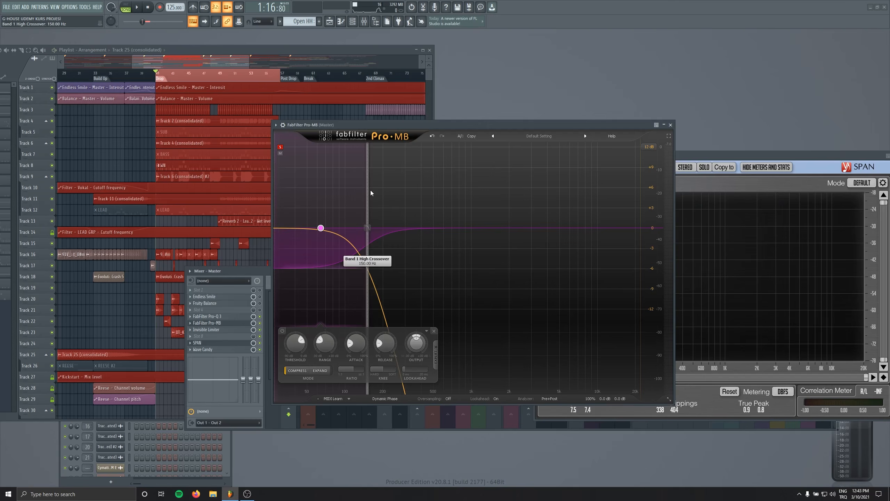
pyautogui.press('space')
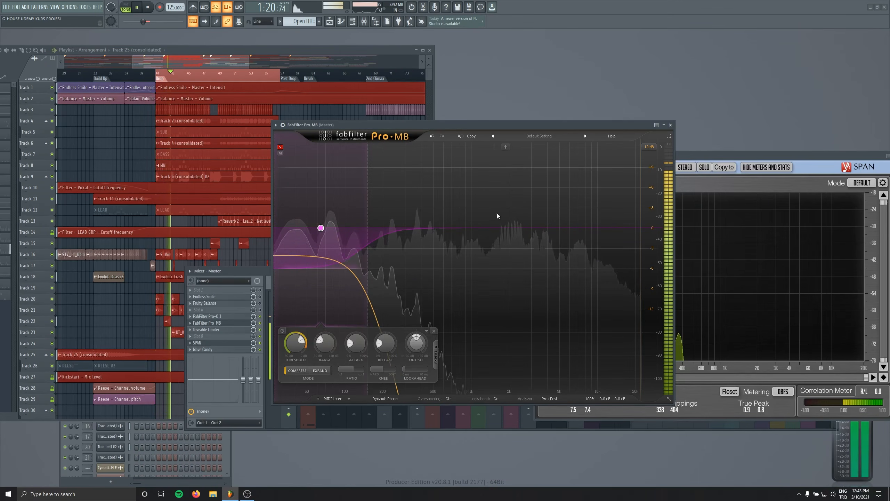
pyautogui.press('space')
# Step: Set the project's timebase to 24 PPQ in the project general settings and close the settings
pyautogui.click(85, 7)
pyautogui.moveTo(68, 8)
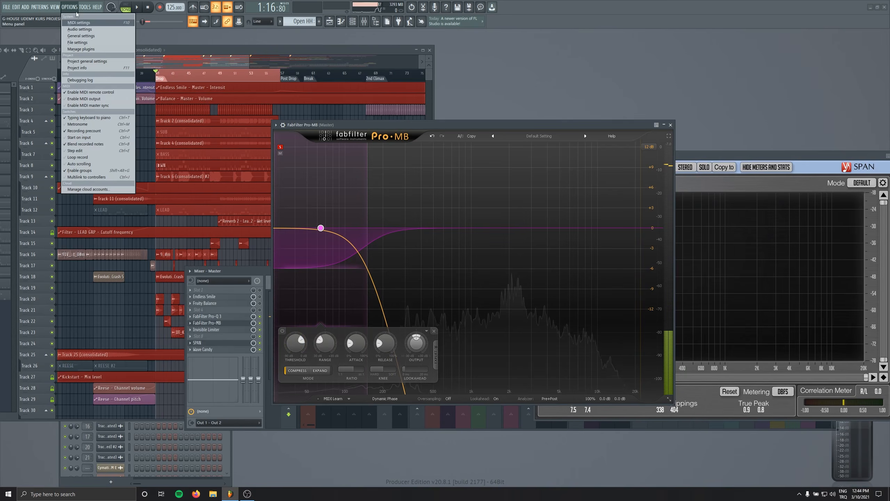
pyautogui.click(83, 61)
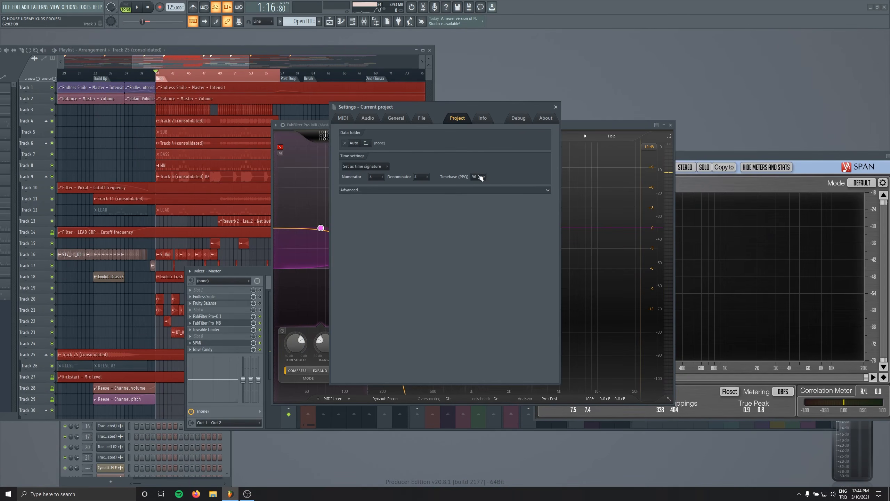
pyautogui.click(479, 186)
pyautogui.click(506, 273)
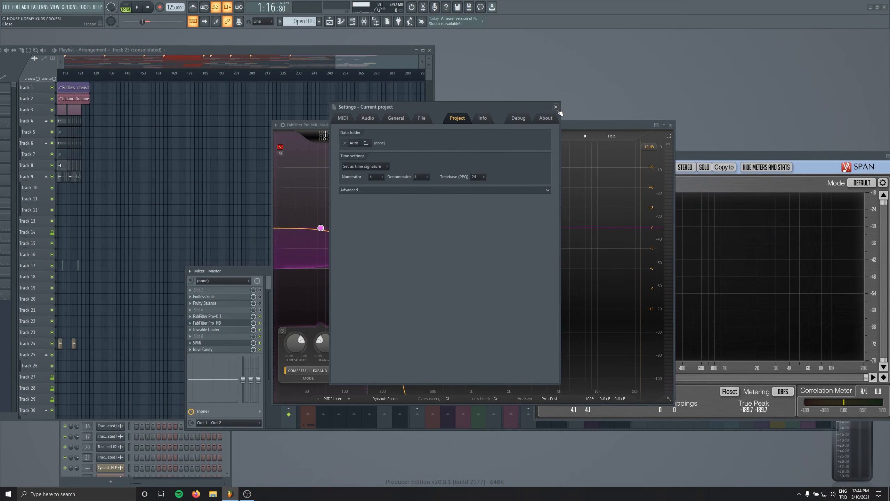
pyautogui.click(555, 107)
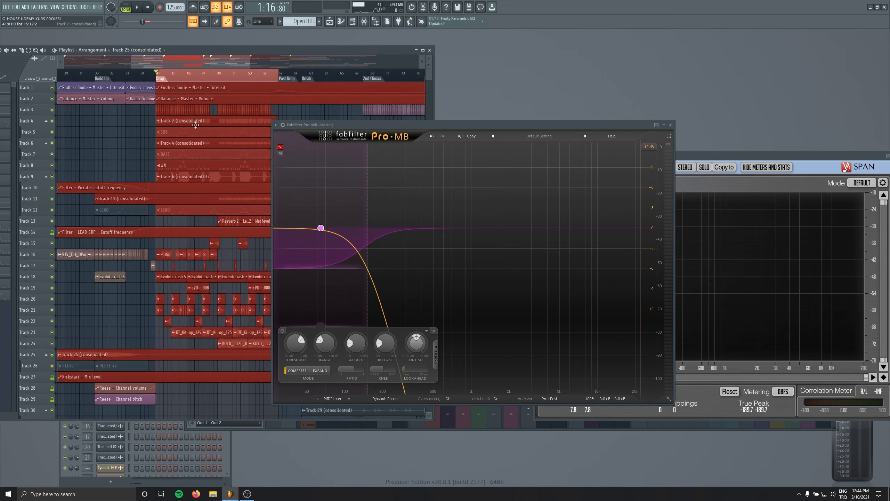
# Step: Move the Pro-MB window clear of SPAN while the drop plays, compare both displays, and stop playback
pyautogui.press('space')
pyautogui.moveTo(417, 126); pyautogui.dragTo(310, 134)
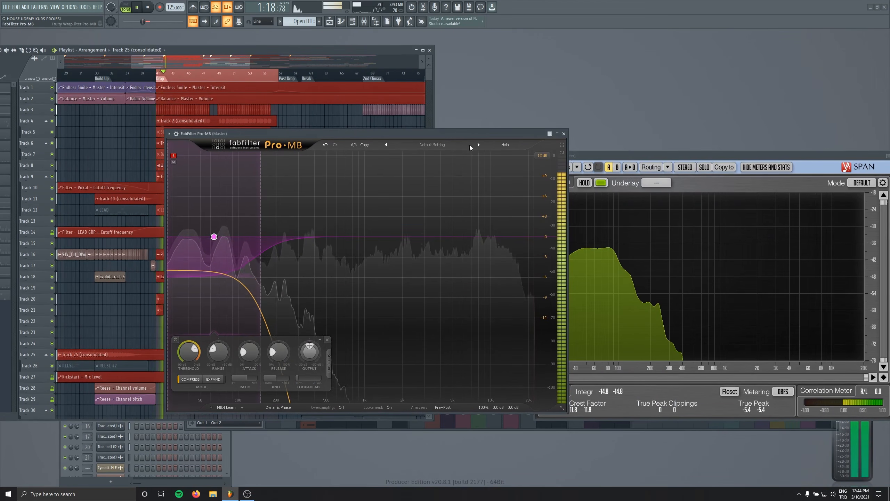
pyautogui.moveTo(466, 134); pyautogui.dragTo(400, 143)
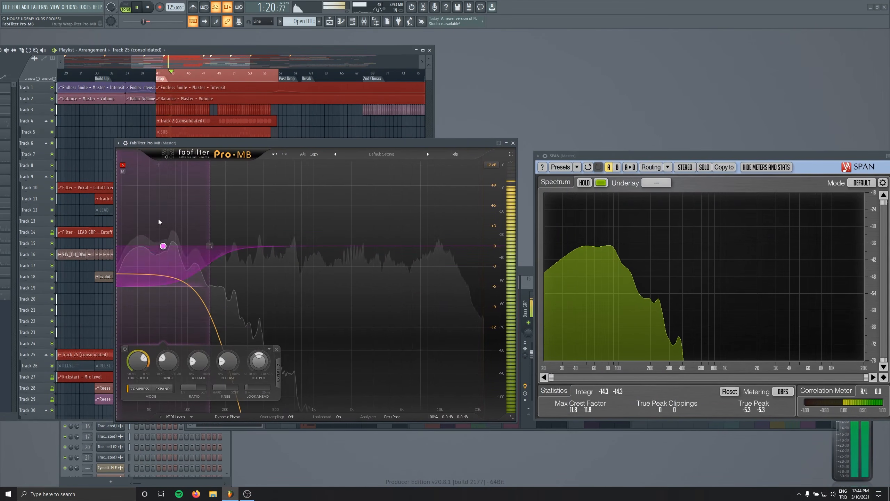
pyautogui.press('space')
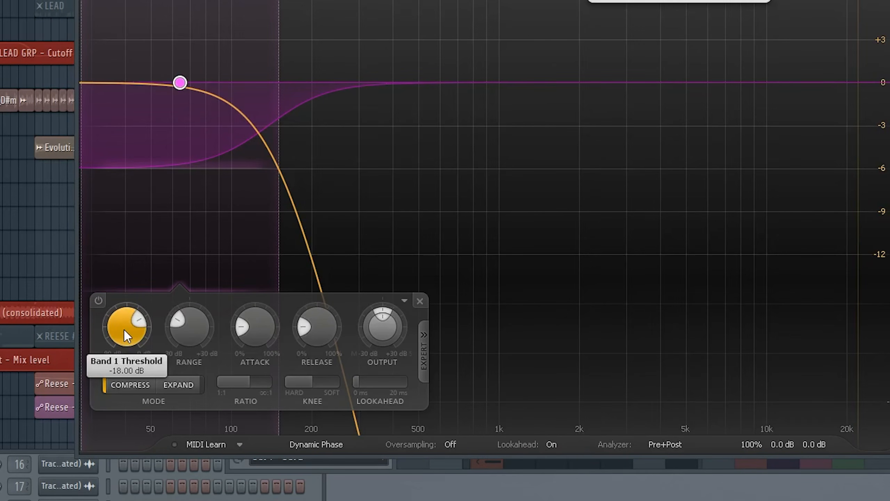
# Step: Raise Band 1's threshold to 0 dB, try smaller range amounts, and set the range to -6 dB
pyautogui.moveTo(123, 329)
pyautogui.mouseDown()
pyautogui.moveTo(132, 389)
pyautogui.moveTo(122, 328)
pyautogui.mouseUp()
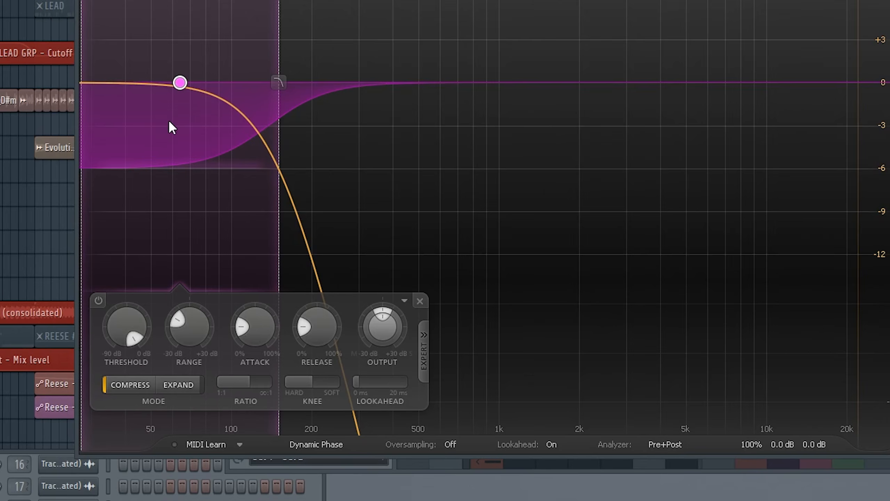
pyautogui.moveTo(189, 328)
pyautogui.mouseDown()
pyautogui.moveTo(177, 248)
pyautogui.moveTo(178, 333)
pyautogui.mouseUp()
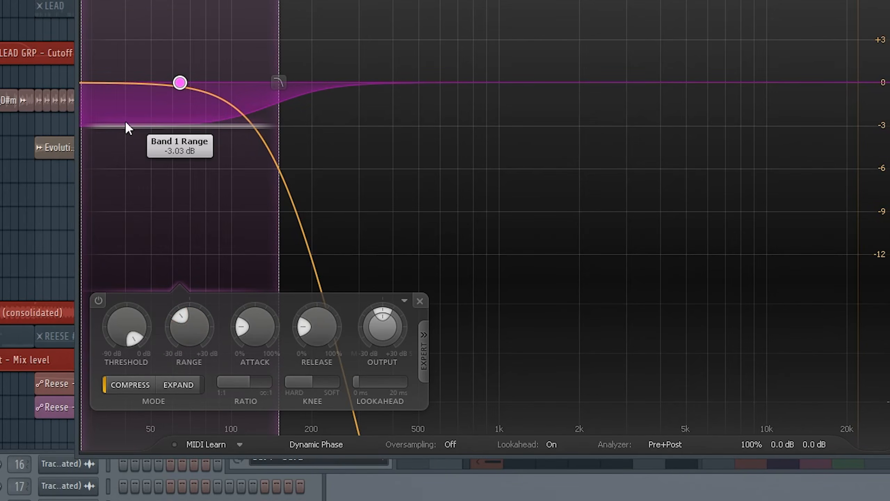
pyautogui.moveTo(192, 333)
pyautogui.mouseDown()
pyautogui.moveTo(183, 319)
pyautogui.moveTo(183, 334)
pyautogui.mouseUp()
pyautogui.doubleClick(181, 332)
pyautogui.write('-6')
pyautogui.press('Return')
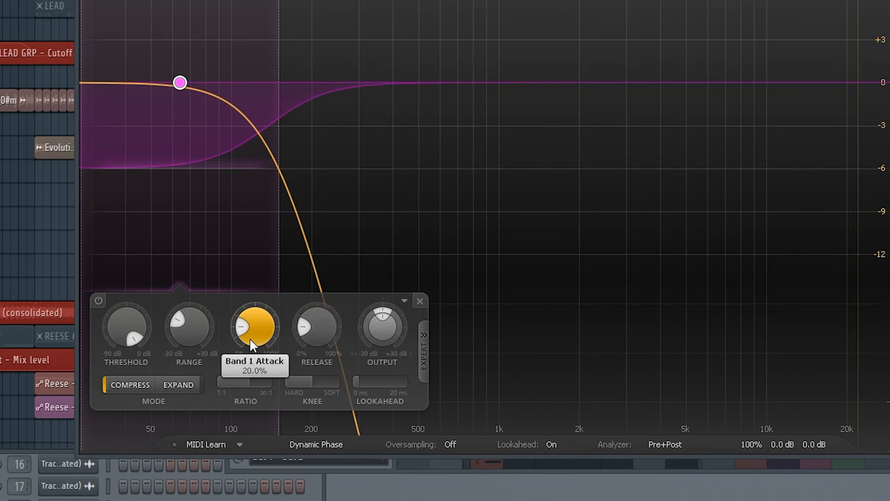
# Step: Sweep Band 1's attack up and down through its range and settle it at about 21%
pyautogui.moveTo(251, 346)
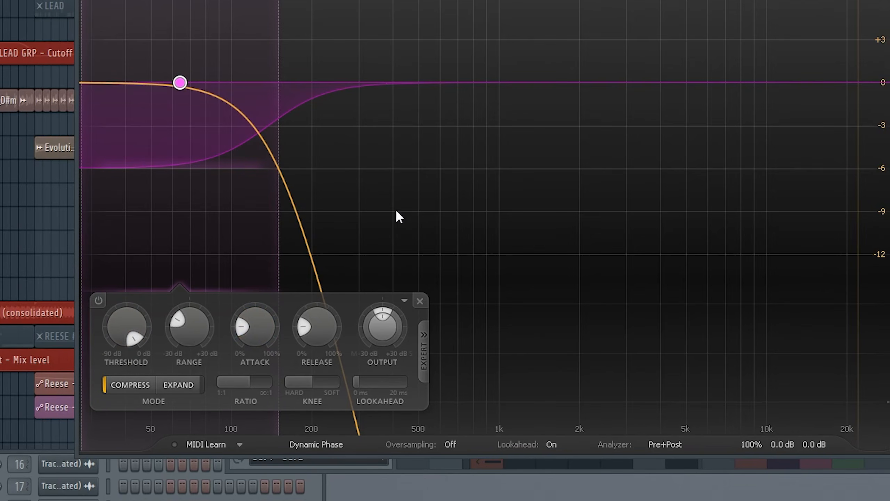
pyautogui.moveTo(261, 318)
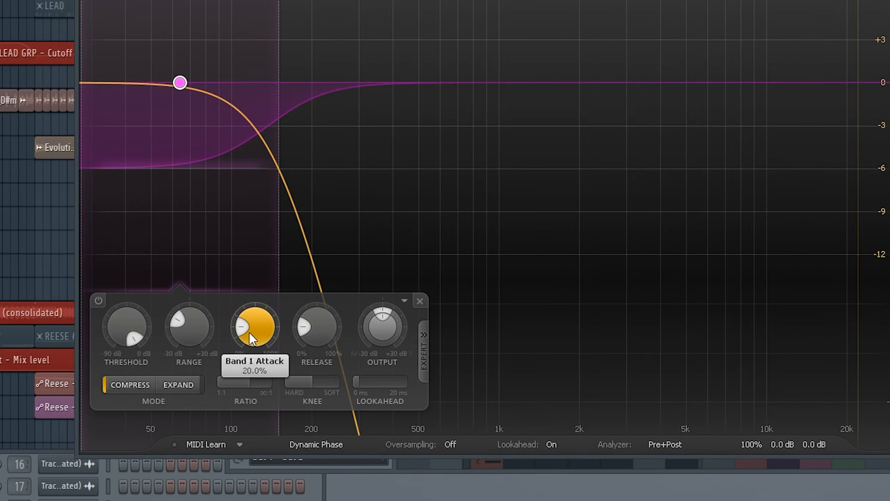
pyautogui.moveTo(249, 332); pyautogui.dragTo(265, 198)
pyautogui.moveTo(254, 318); pyautogui.dragTo(245, 498)
pyautogui.moveTo(262, 323); pyautogui.dragTo(261, 311)
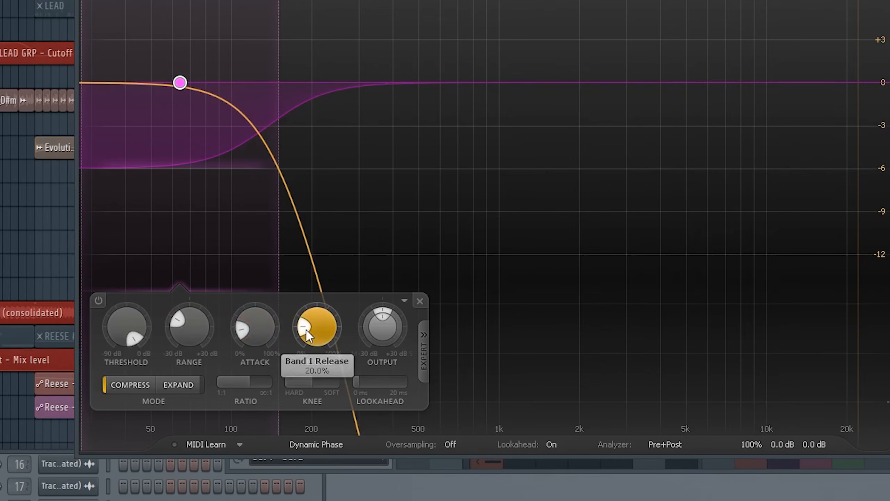
pyautogui.moveTo(259, 337); pyautogui.dragTo(259, 338)
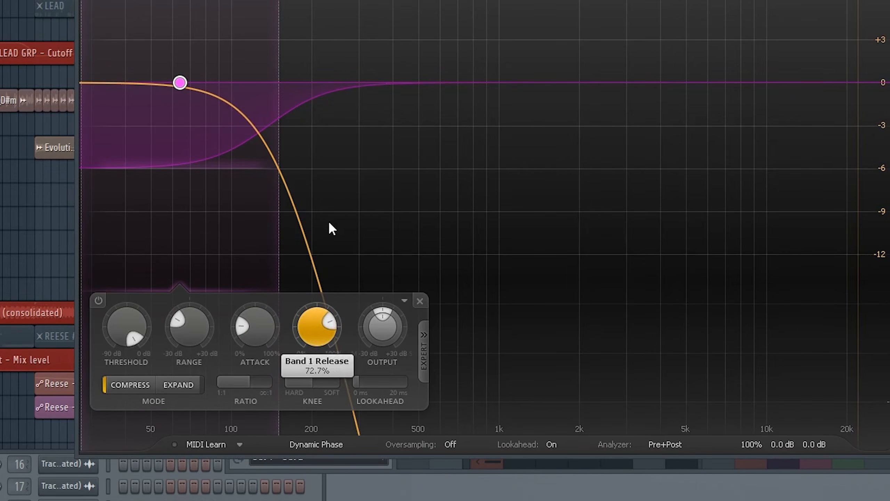
# Step: Sweep Band 1's release high and low, and bring it back to about 20%
pyautogui.moveTo(329, 223); pyautogui.dragTo(340, 209)
pyautogui.moveTo(309, 301); pyautogui.dragTo(303, 442)
pyautogui.scroll(10, 312, 328)
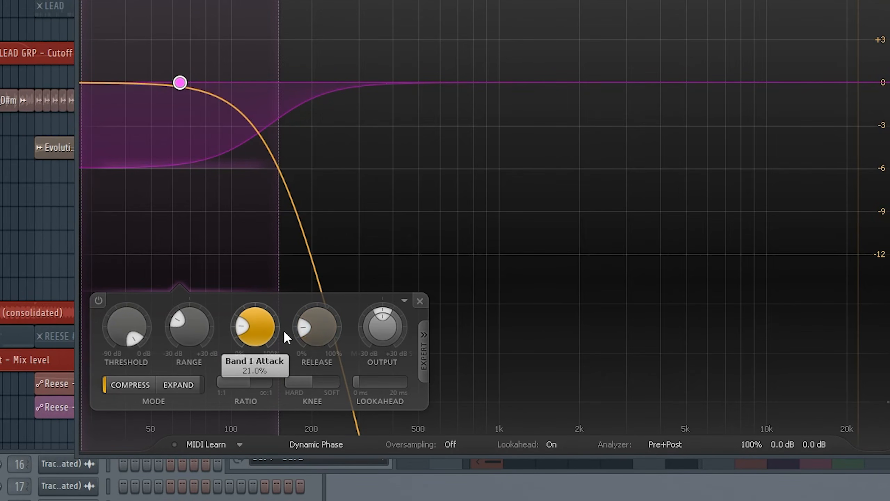
# Step: Raise Band 1's release slightly and try out its output level, ratio and lookahead controls
pyautogui.scroll(5, 311, 329)
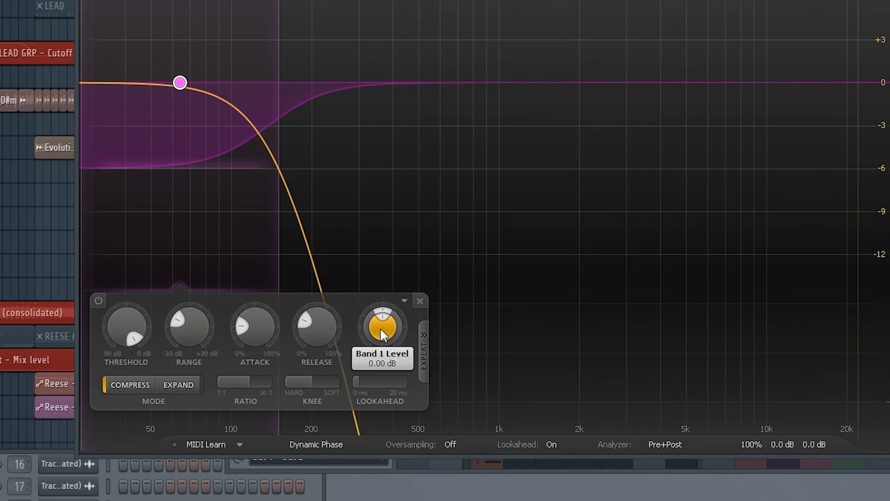
pyautogui.moveTo(379, 328)
pyautogui.mouseDown()
pyautogui.moveTo(374, 266)
pyautogui.moveTo(382, 339)
pyautogui.mouseUp()
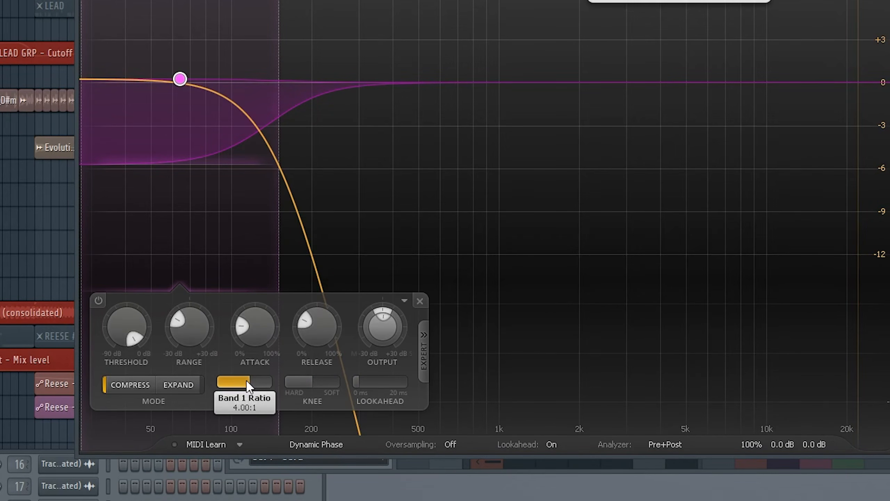
pyautogui.moveTo(247, 385); pyautogui.dragTo(233, 415)
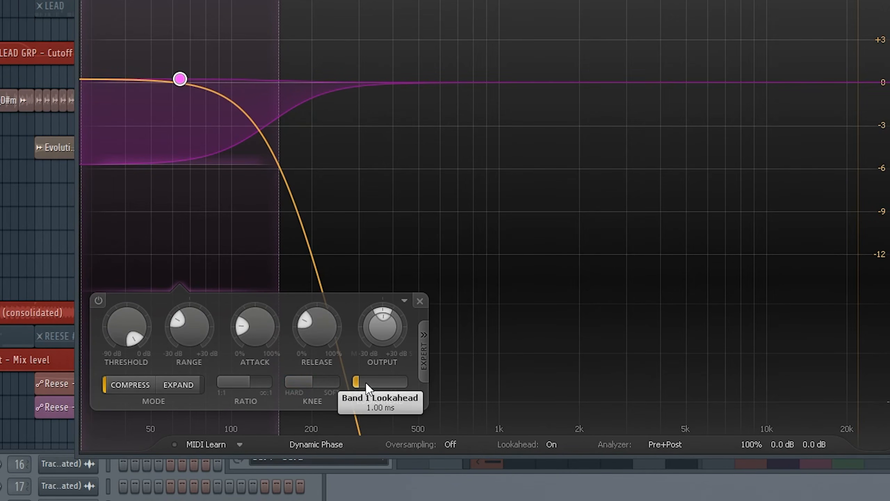
pyautogui.moveTo(366, 382); pyautogui.dragTo(575, 382)
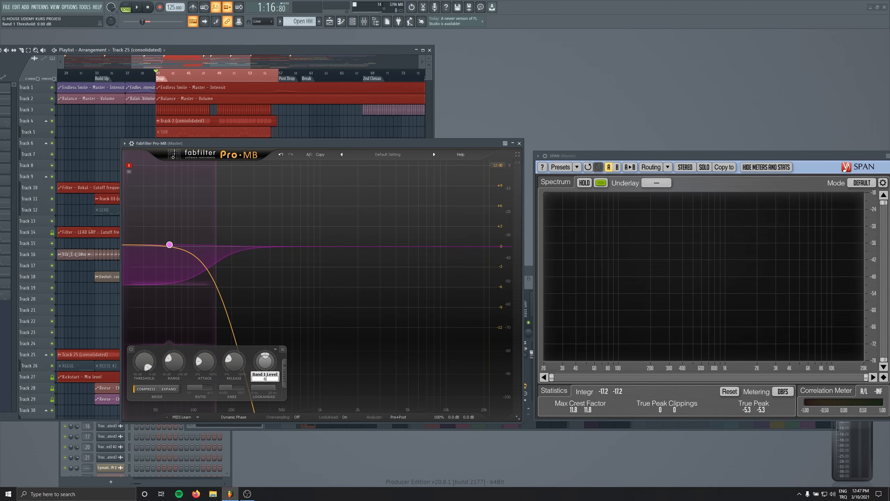
# Step: Set Band 1's output level to +6 dB and lower its threshold to about -22.7 dB, playing the drop
pyautogui.scroll(6, 272, 363)
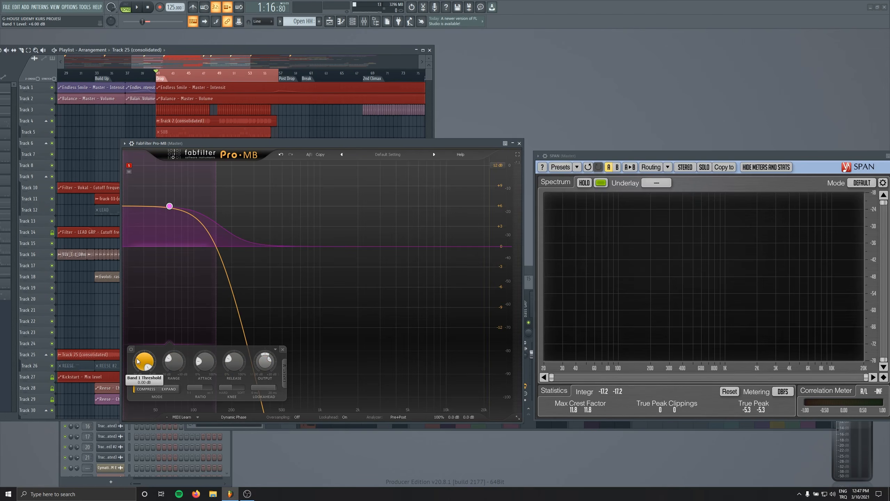
pyautogui.moveTo(138, 377); pyautogui.dragTo(141, 394)
pyautogui.moveTo(144, 380); pyautogui.dragTo(142, 360)
pyautogui.press('space')
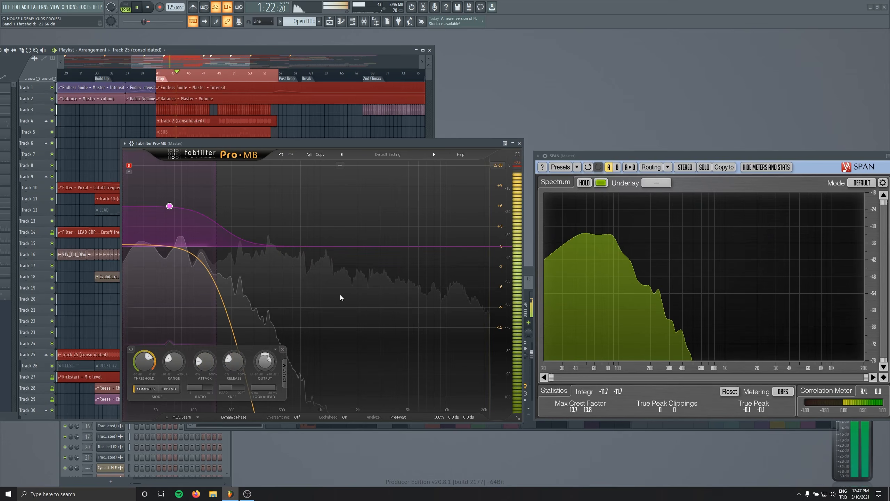
# Step: Compare the drop with Band 1 disabled and enabled twice, and stop playback
pyautogui.click(131, 349)
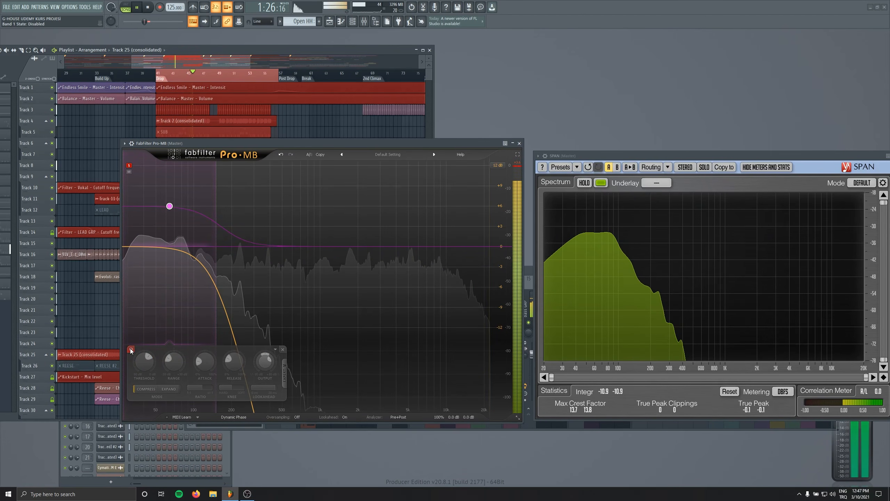
pyautogui.click(131, 349)
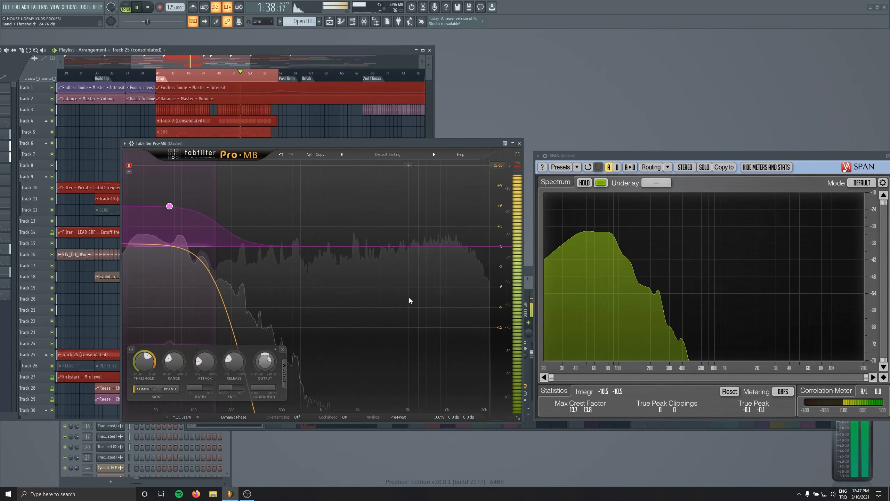
pyautogui.click(131, 350)
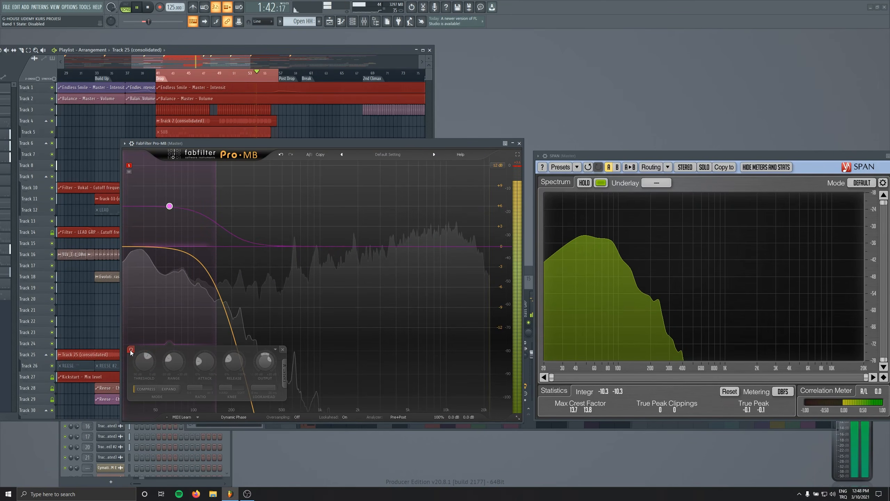
pyautogui.click(131, 350)
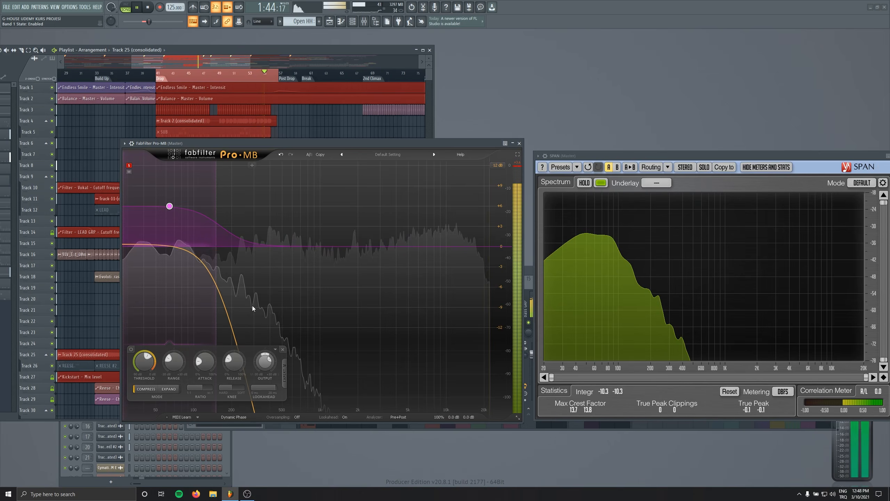
pyautogui.press('space')
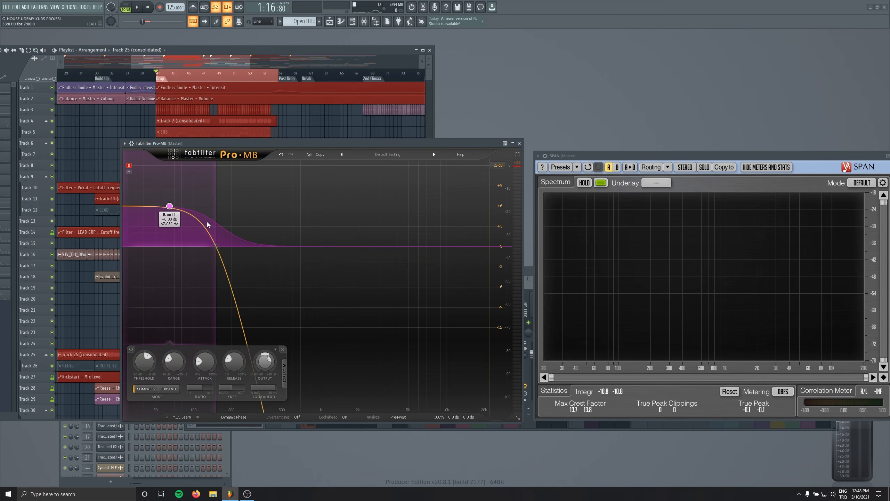
# Step: Add Band 2 above the low band, joined to it at 150 Hz, with a high crossover of 600 Hz
pyautogui.click(267, 207)
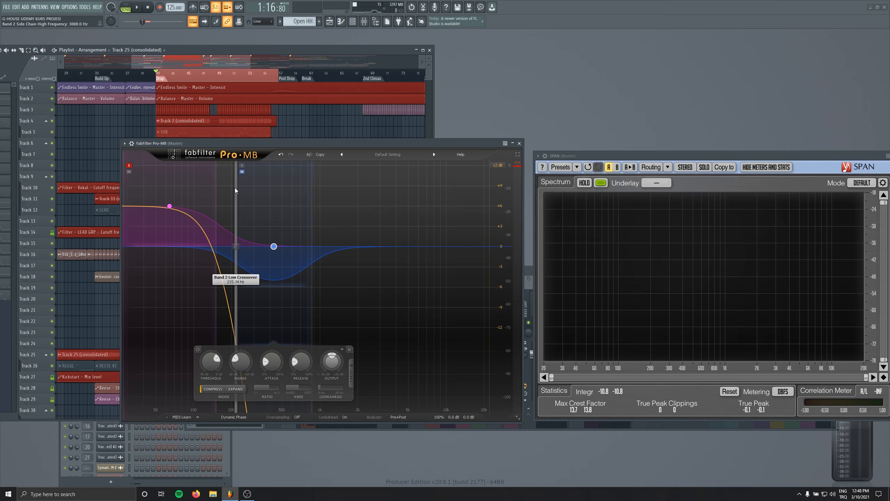
pyautogui.moveTo(225, 192); pyautogui.dragTo(217, 191)
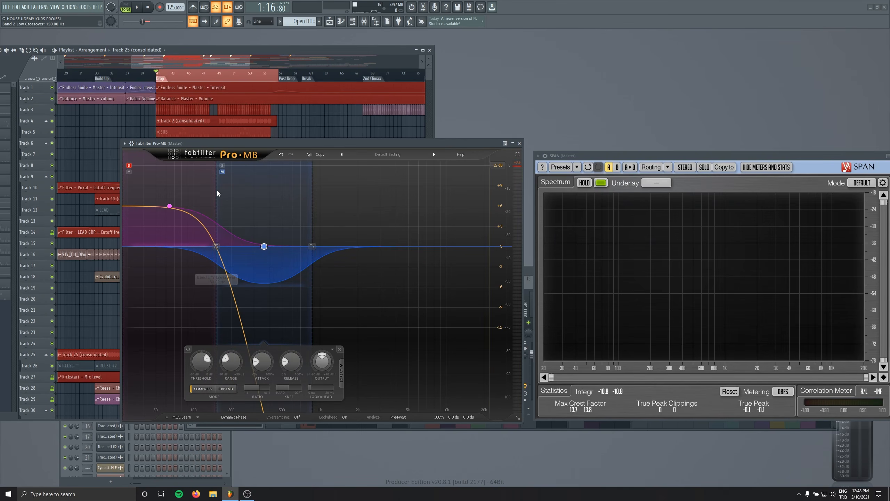
pyautogui.doubleClick(312, 196)
pyautogui.write('600')
pyautogui.press('Return')
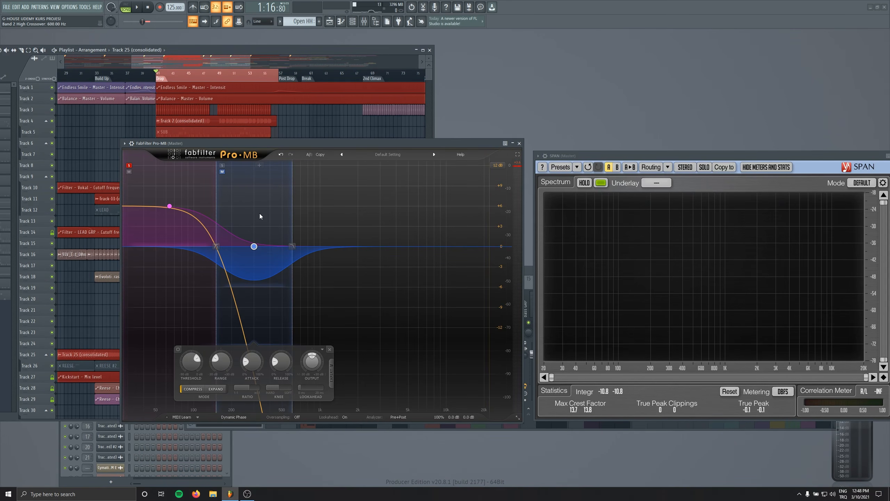
# Step: Try lowering Band 2's output level to about -5.9 dB and return it to 0 dB
pyautogui.moveTo(309, 361); pyautogui.dragTo(308, 380)
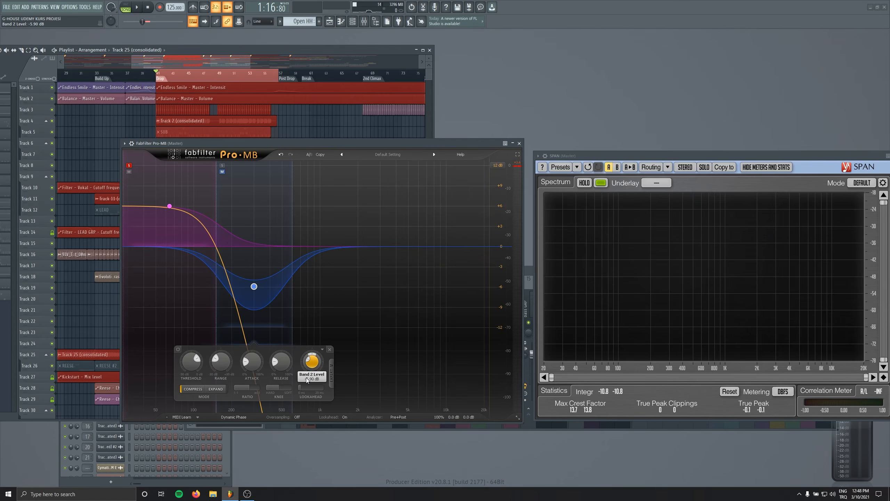
pyautogui.doubleClick(314, 365)
pyautogui.write('0')
pyautogui.press('Return')
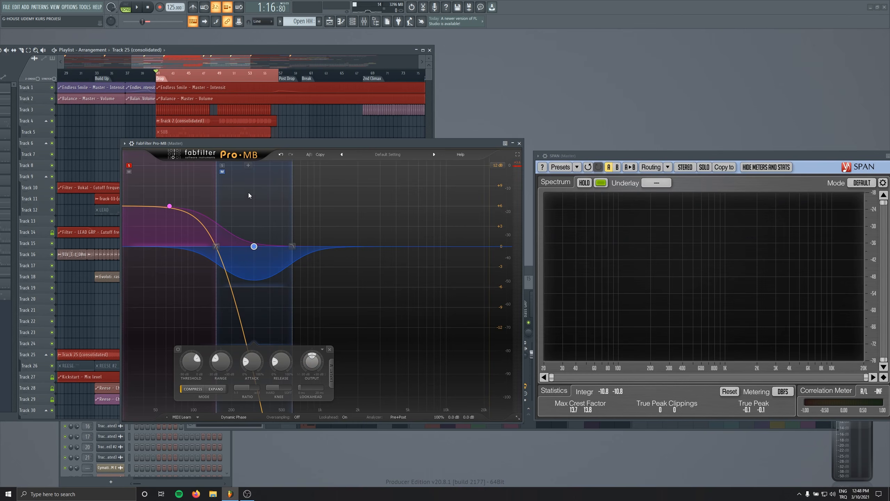
# Step: Solo Band 2 and raise its threshold to maximum during the drop, solo Band 1 alongside it, and stop playback
pyautogui.click(221, 165)
pyautogui.press('space')
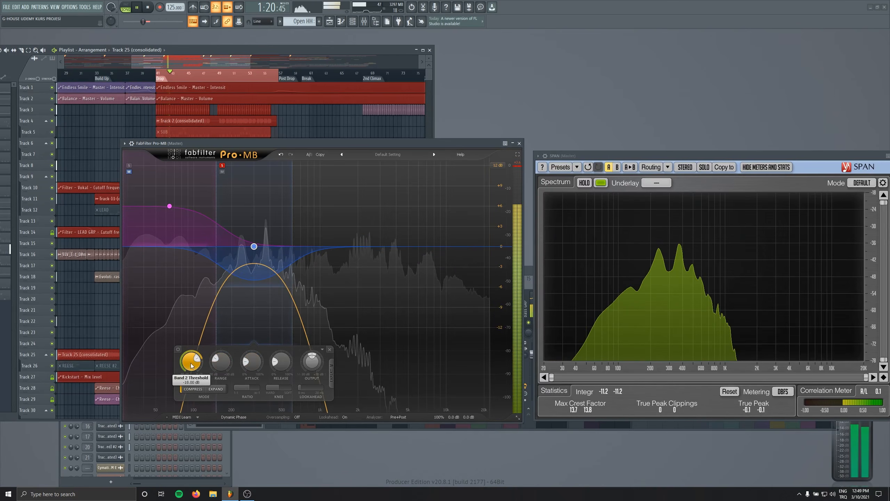
pyautogui.moveTo(191, 361); pyautogui.dragTo(191, 314)
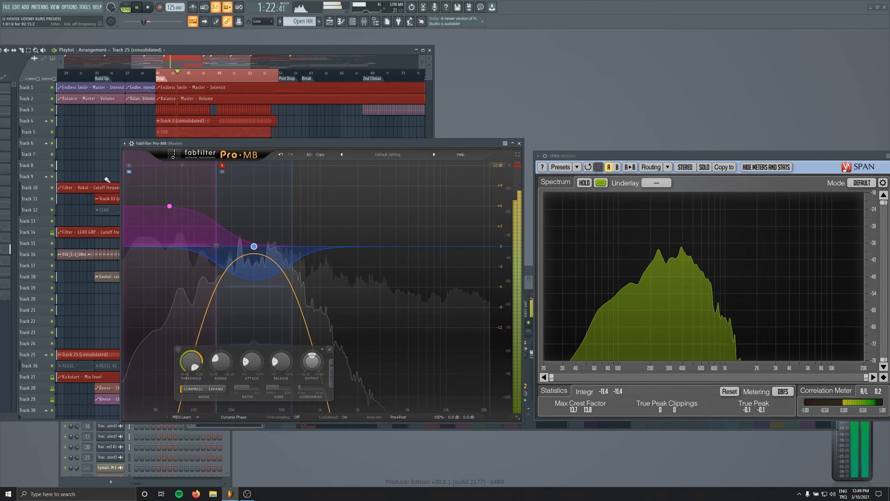
pyautogui.click(129, 166)
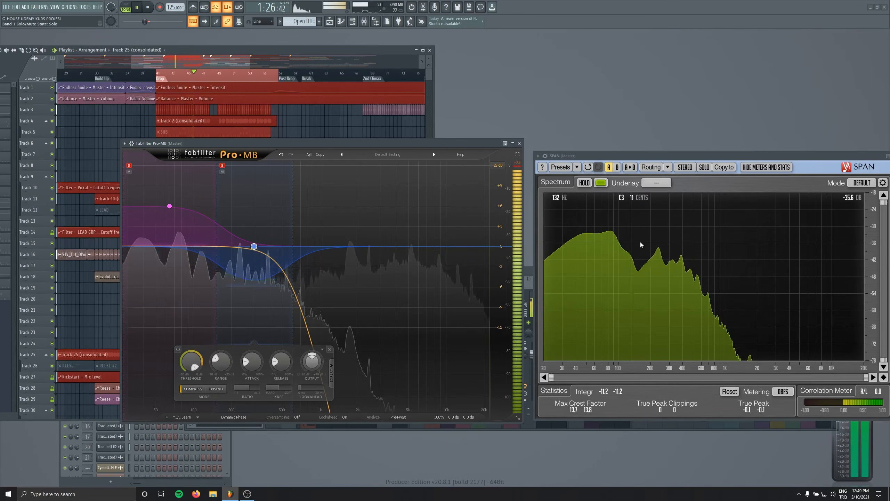
pyautogui.press('space')
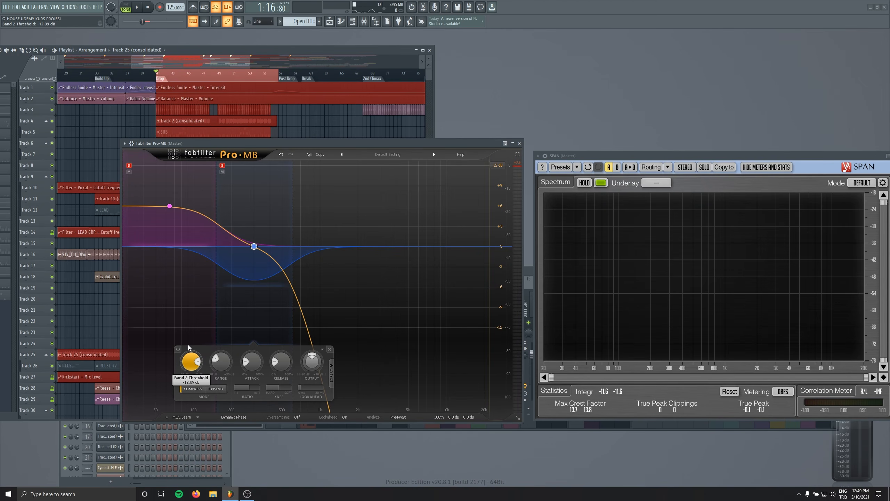
# Step: Replay the drop, adjust Band 2's threshold to about -11.5 dB, and take both bands out of solo
pyautogui.press('space')
pyautogui.scroll(5, 187, 367)
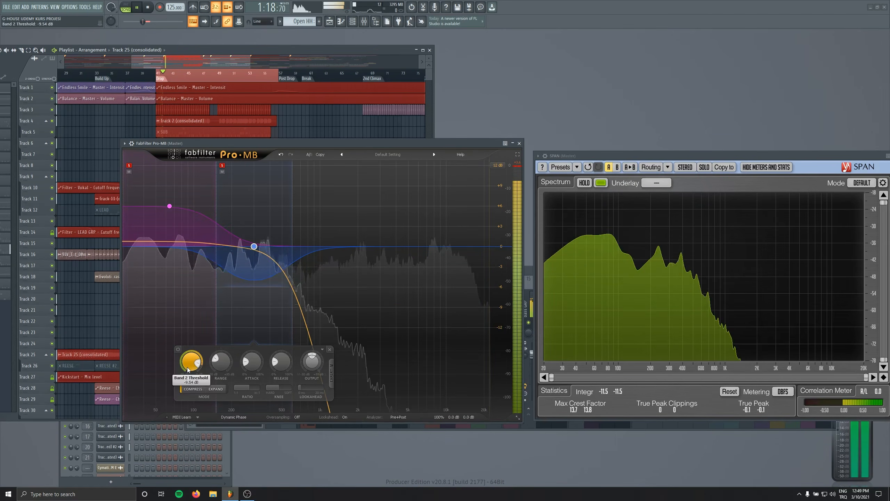
pyautogui.scroll(-4, 187, 367)
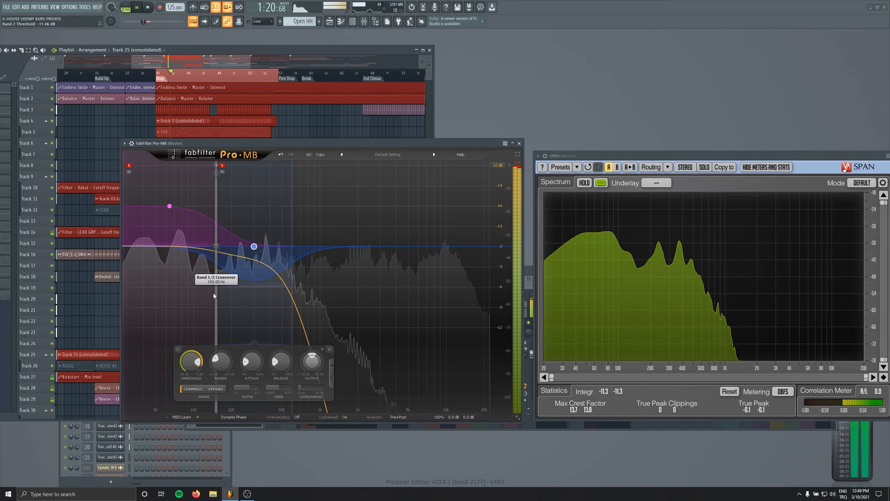
pyautogui.scroll(-3, 191, 362)
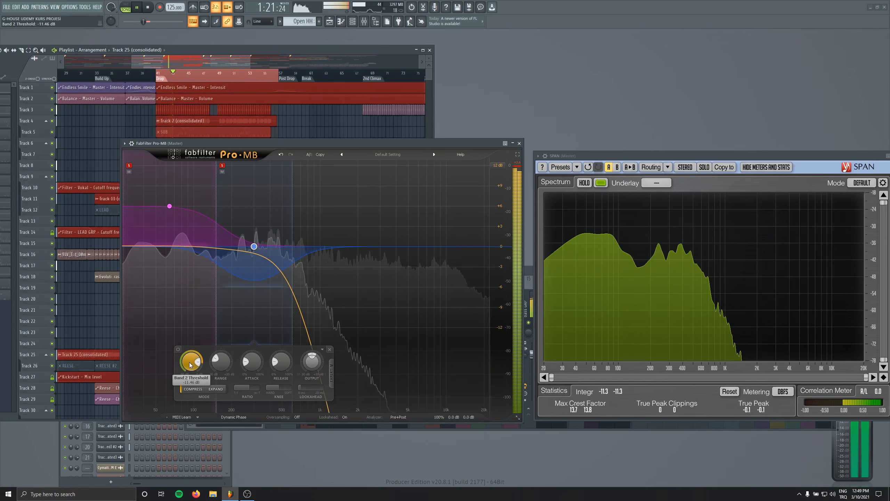
pyautogui.click(130, 166)
pyautogui.click(221, 165)
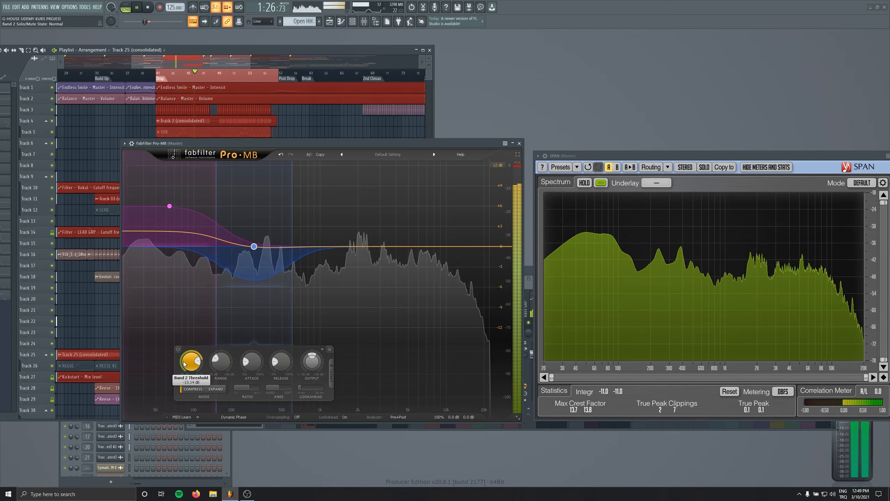
# Step: Sweep Band 2's threshold down to about -78 dB in the full mix, bring it back up, and stop playback
pyautogui.moveTo(185, 364); pyautogui.dragTo(189, 398)
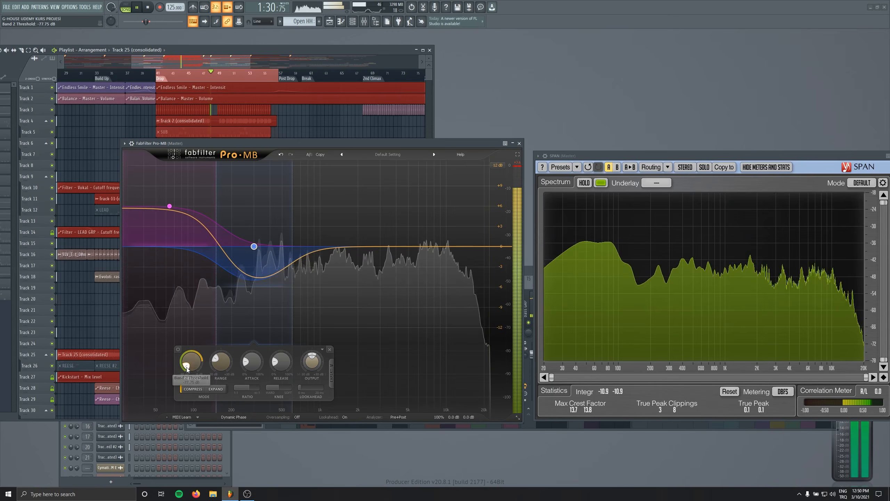
pyautogui.moveTo(186, 367)
pyautogui.mouseDown()
pyautogui.moveTo(195, 341)
pyautogui.moveTo(207, 351)
pyautogui.moveTo(191, 365)
pyautogui.moveTo(186, 396)
pyautogui.moveTo(190, 360)
pyautogui.mouseUp()
pyautogui.press('space')
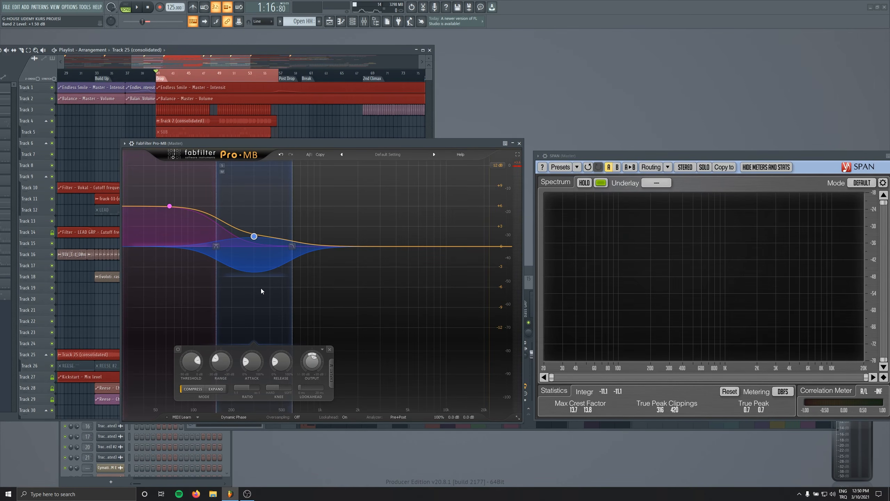
# Step: Replay the drop, reset Band 2's output level to 0 dB for comparison, and raise it to +2 dB
pyautogui.press('space')
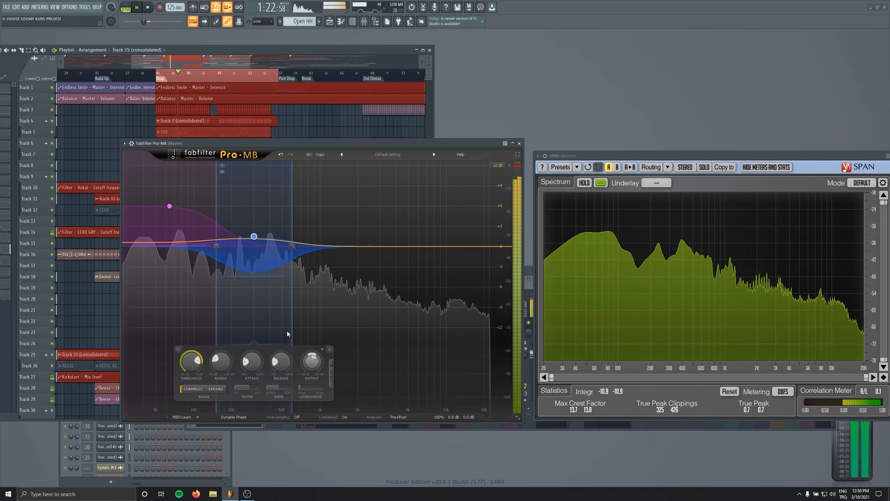
pyautogui.doubleClick(312, 365)
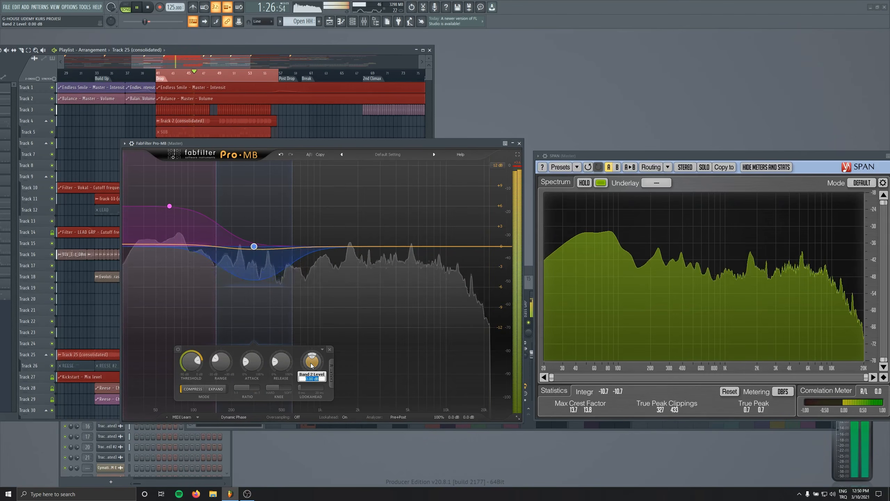
pyautogui.scroll(4, 311, 365)
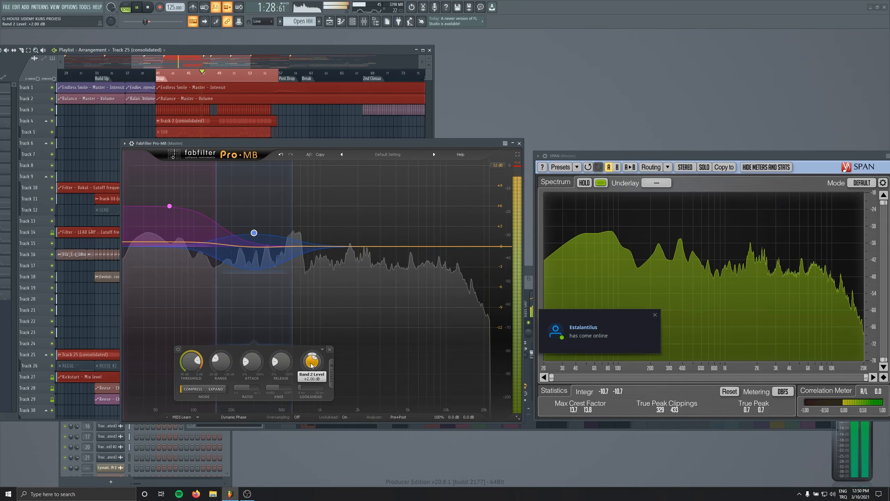
pyautogui.moveTo(312, 365)
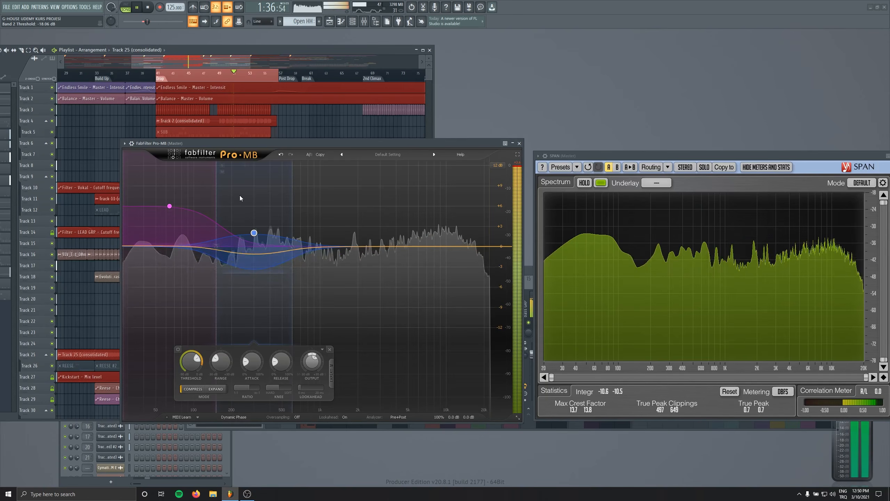
# Step: Listen to Band 2 soloed and back in the full mix, and stop playback
pyautogui.click(222, 165)
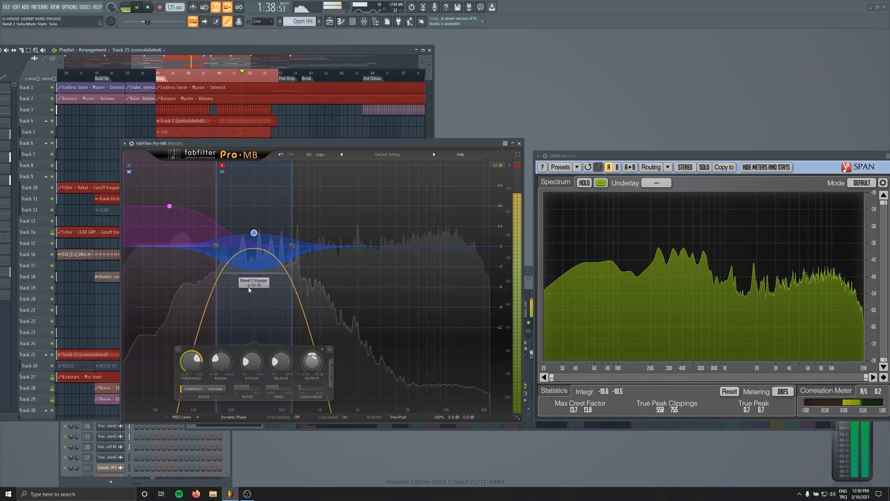
pyautogui.click(223, 165)
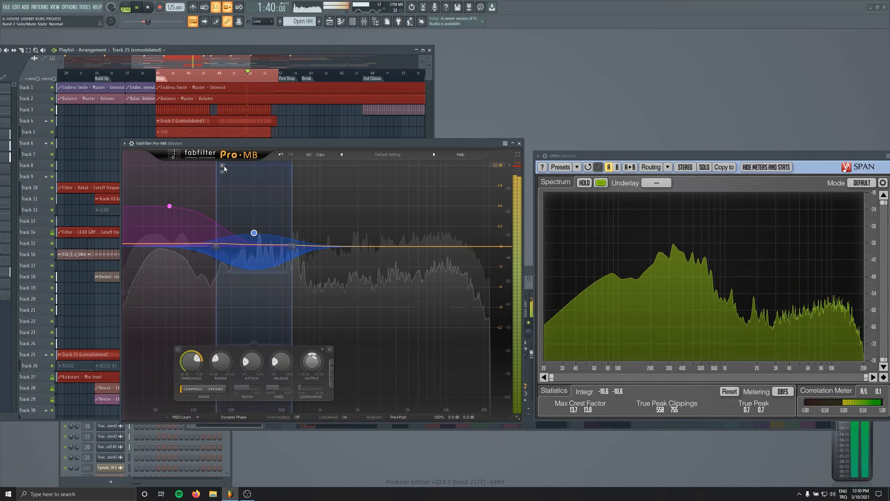
pyautogui.click(149, 11)
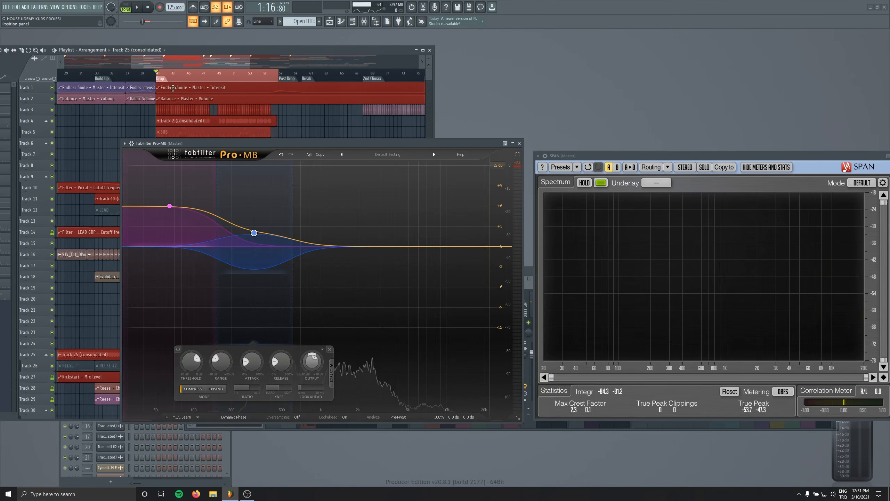
# Step: Add Band 3 directly above Band 2 and set its high crossover to 5000 Hz
pyautogui.click(325, 173)
pyautogui.doubleClick(363, 212)
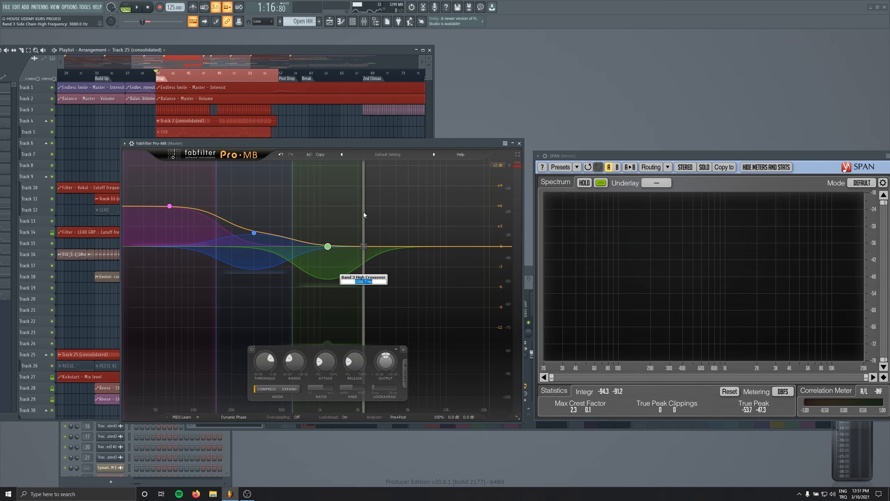
pyautogui.write('5000')
pyautogui.press('Return')
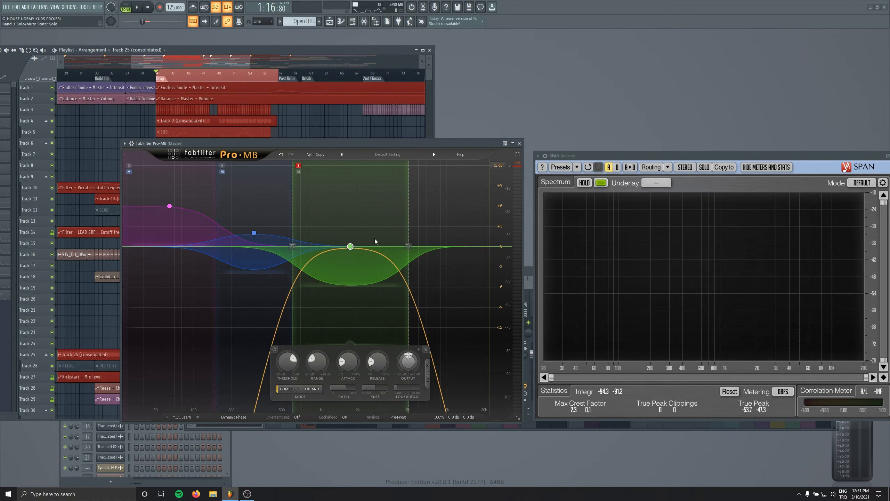
# Step: Set Band 3's high crossover to 8000 Hz and bring its threshold up to about -3 dB during soloed playback
pyautogui.doubleClick(409, 222)
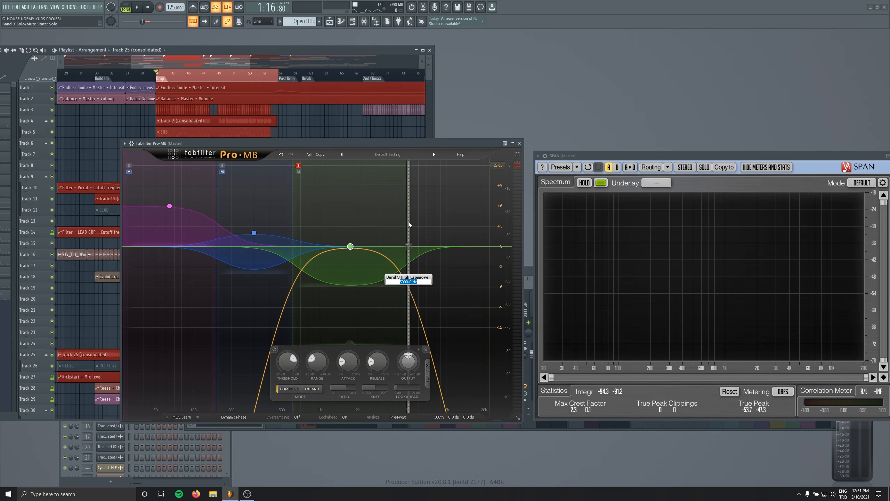
pyautogui.write('8000')
pyautogui.press('Return')
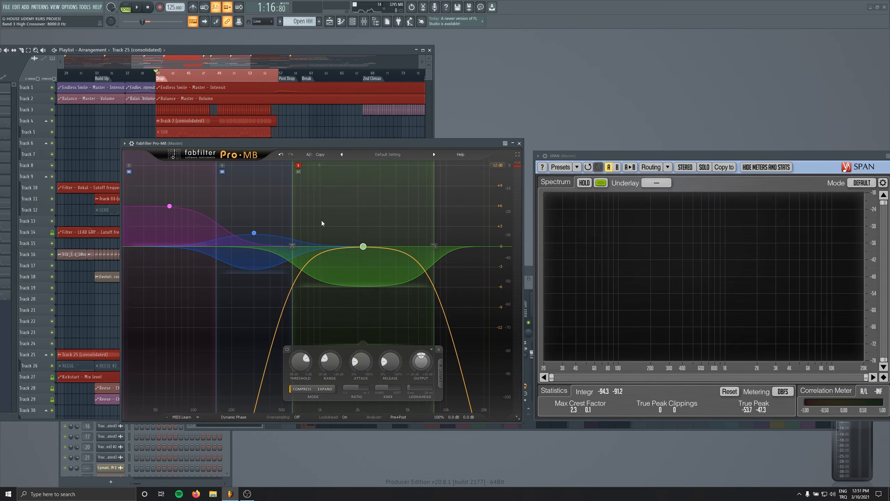
pyautogui.press('space')
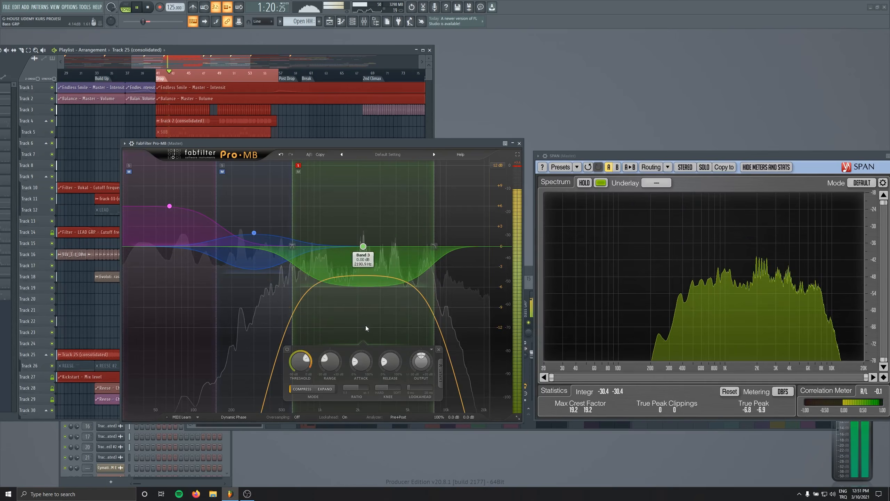
pyautogui.moveTo(301, 361); pyautogui.dragTo(311, 265)
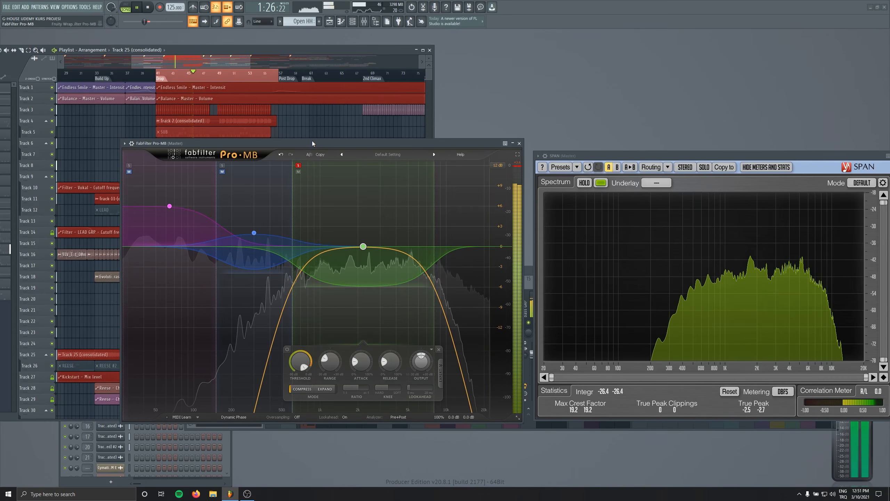
pyautogui.click(148, 7)
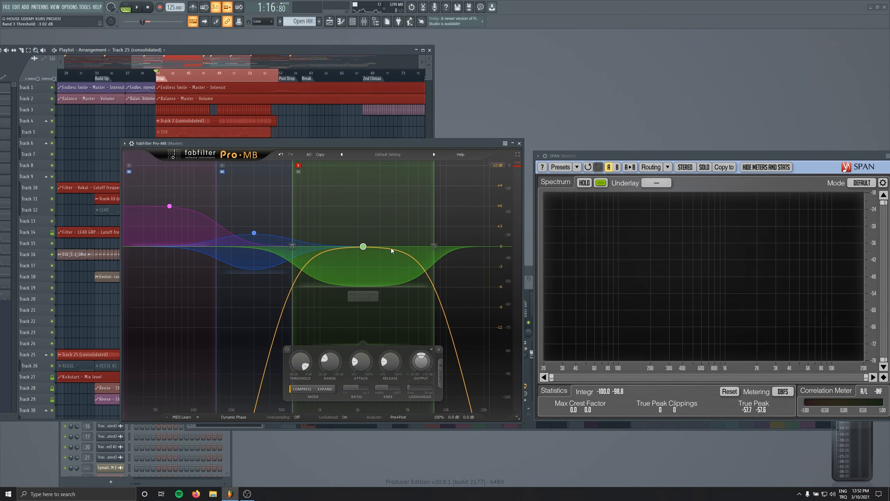
# Step: Unsolo Band 3, lower its threshold to about -14.6 dB while the full mix plays, and stop playback
pyautogui.click(298, 165)
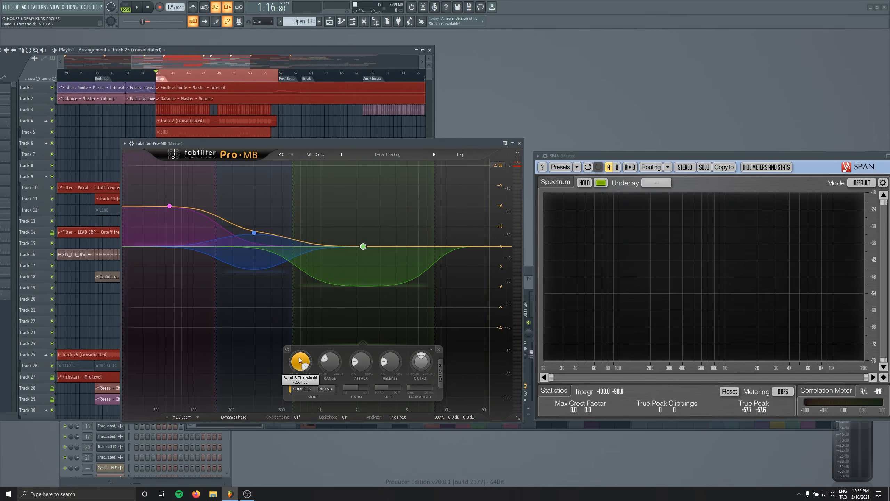
pyautogui.press('space')
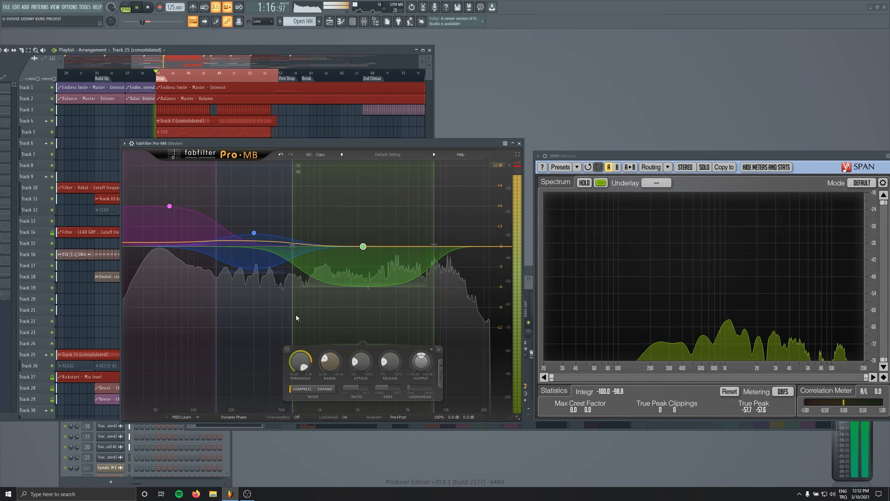
pyautogui.moveTo(300, 362); pyautogui.dragTo(291, 393)
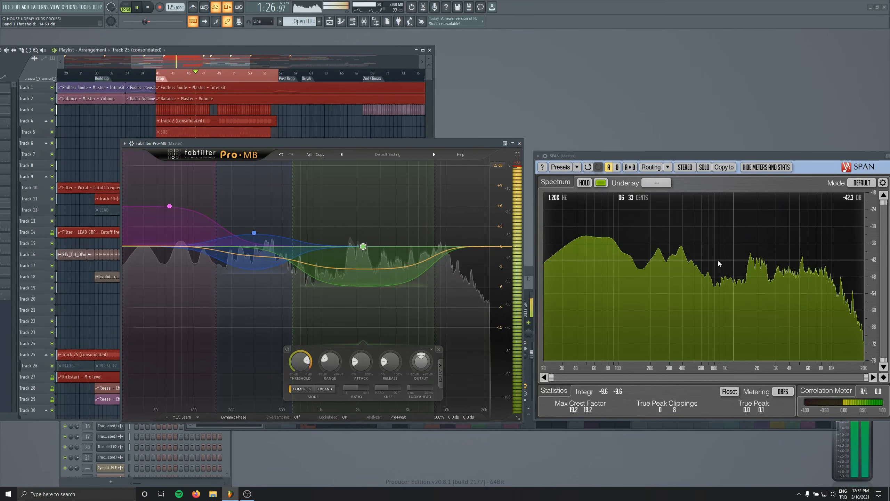
pyautogui.press('space')
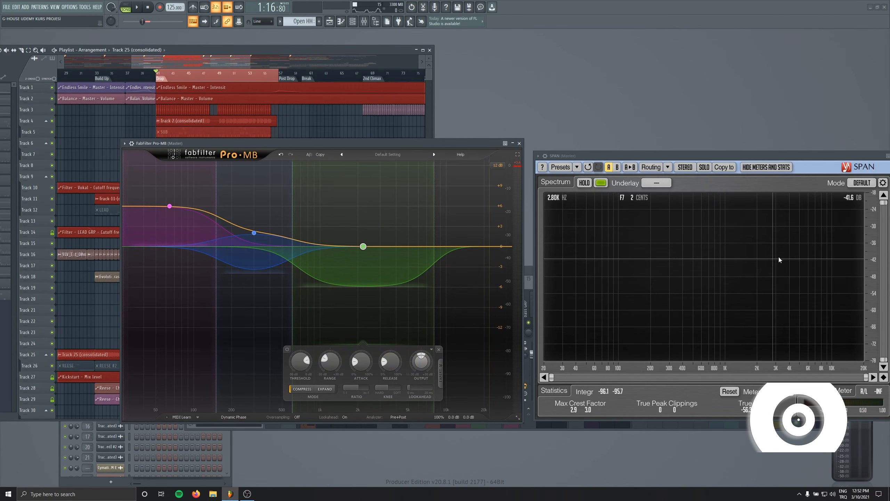
# Step: Replay the drop, raise Band 3's output level to about +4 dB, and lower its threshold to about -19 dB
pyautogui.press('space')
pyautogui.moveTo(420, 365); pyautogui.dragTo(417, 343)
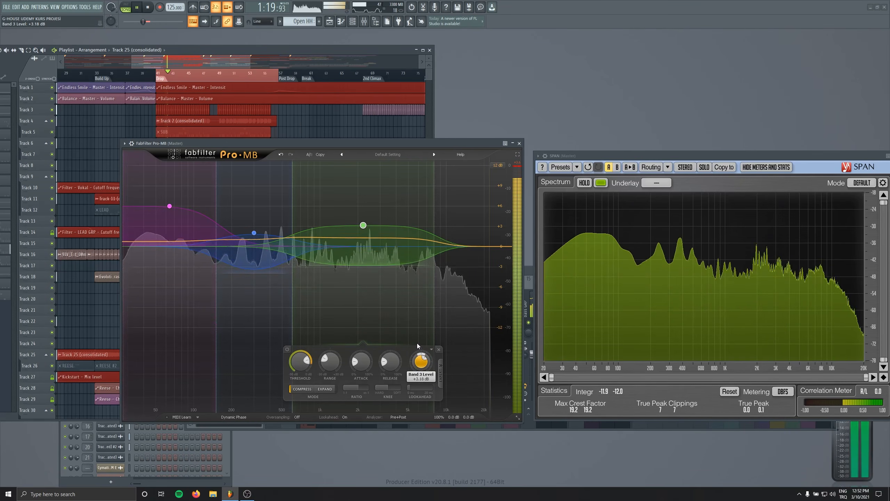
pyautogui.moveTo(299, 360); pyautogui.dragTo(299, 369)
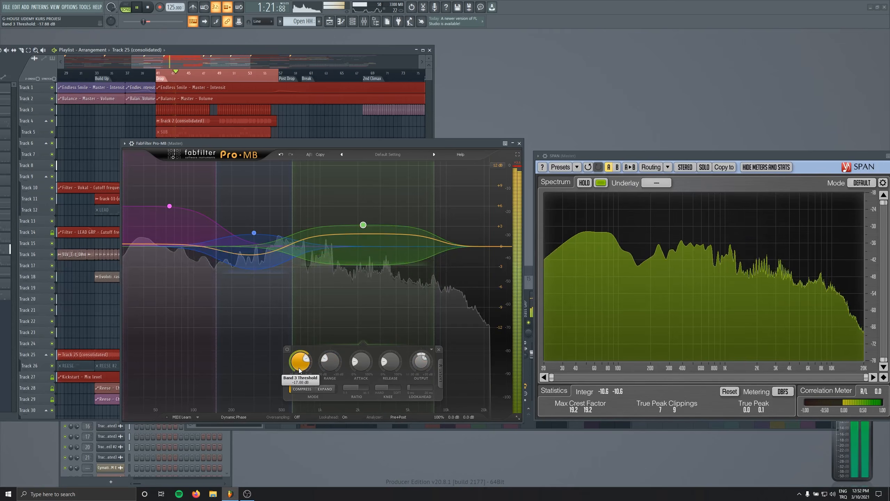
pyautogui.moveTo(420, 367); pyautogui.dragTo(421, 363)
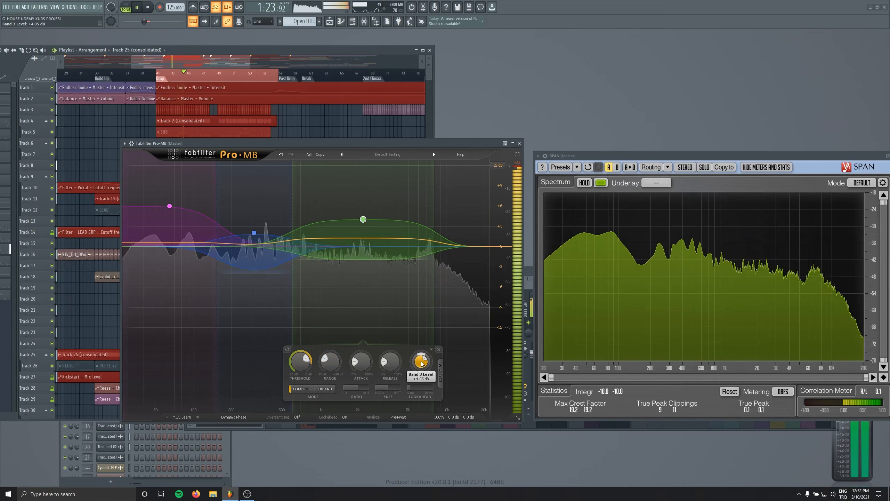
pyautogui.moveTo(301, 363); pyautogui.dragTo(302, 366)
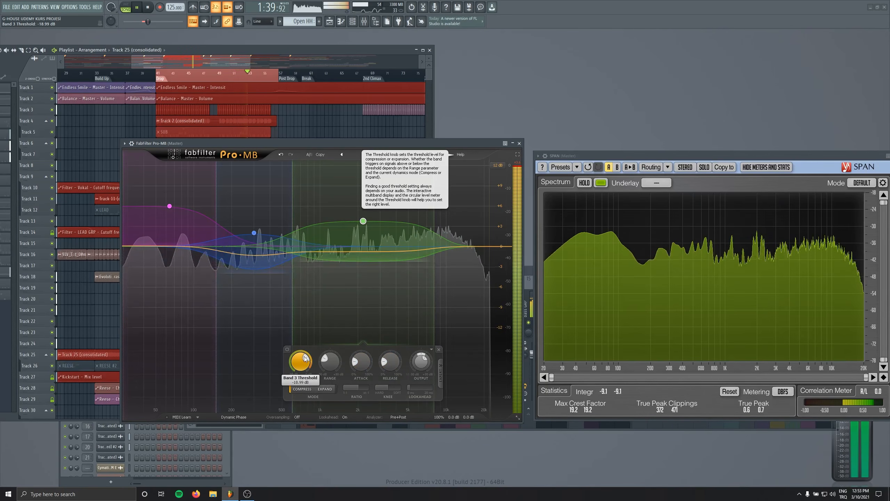
# Step: Compare the playing mix with Band 3 bypassed and re-enabled, and stop playback
pyautogui.click(287, 349)
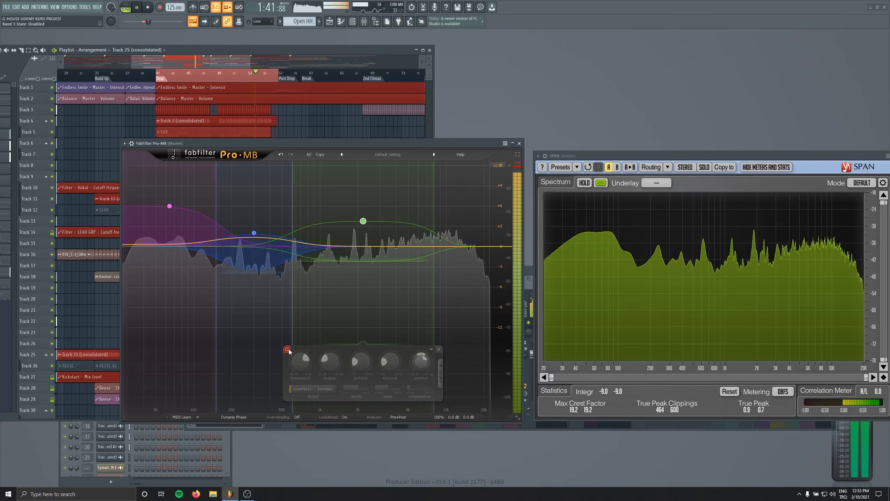
pyautogui.click(287, 349)
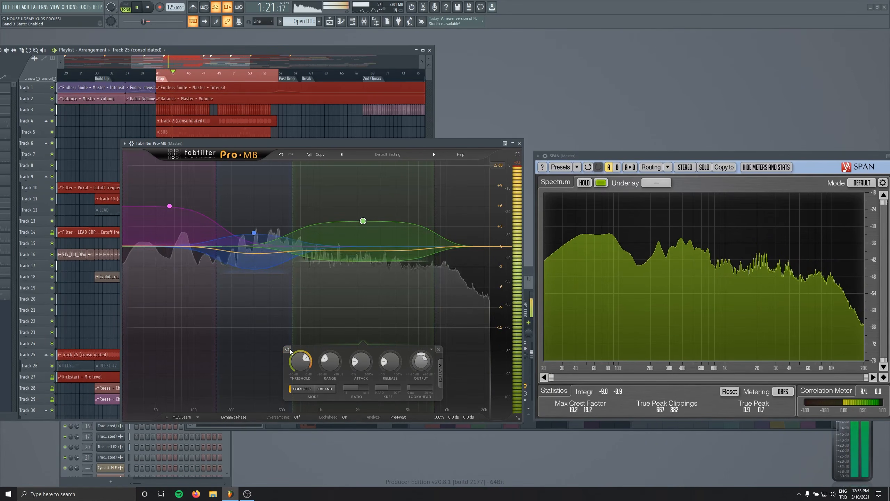
pyautogui.press('space')
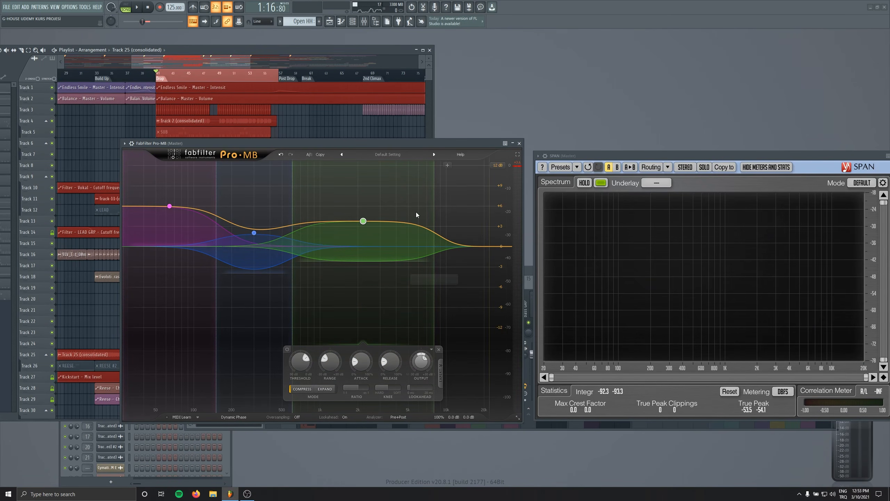
# Step: Add Band 4 for the high frequencies directly above Band 3, solo it, and bypass its processing
pyautogui.click(457, 173)
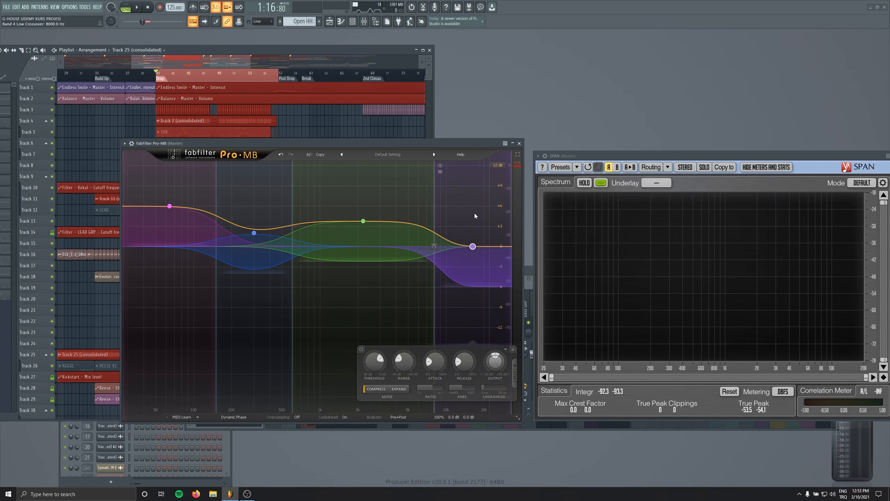
pyautogui.click(441, 166)
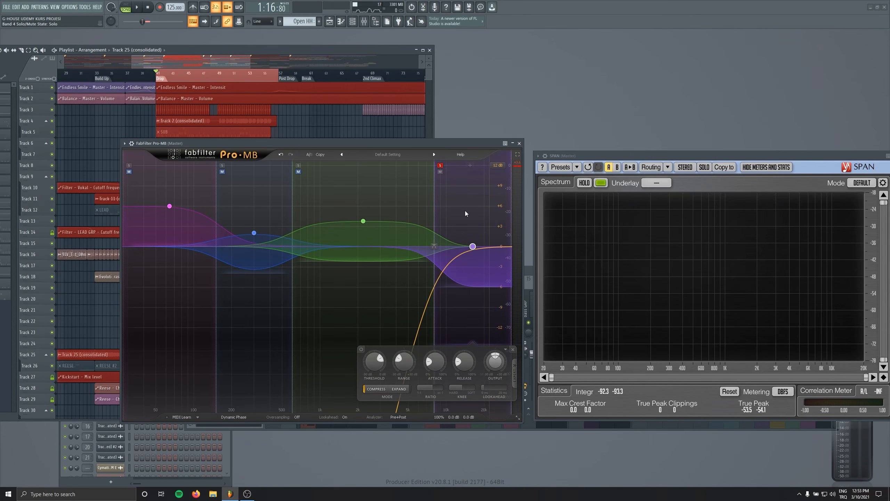
pyautogui.click(361, 348)
# Step: Play the soloed high band, lower the crossover between Bands 3 and 4 to about 7050 Hz, and stop playback
pyautogui.press('space')
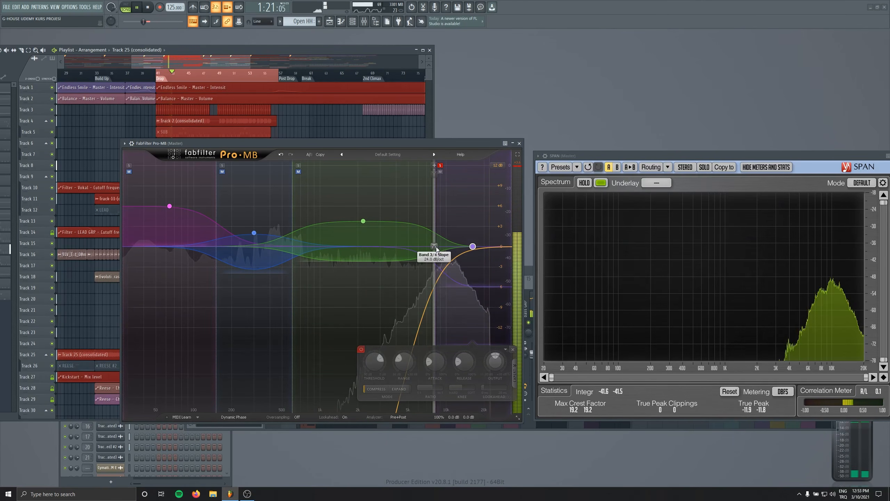
pyautogui.moveTo(434, 246); pyautogui.dragTo(430, 239)
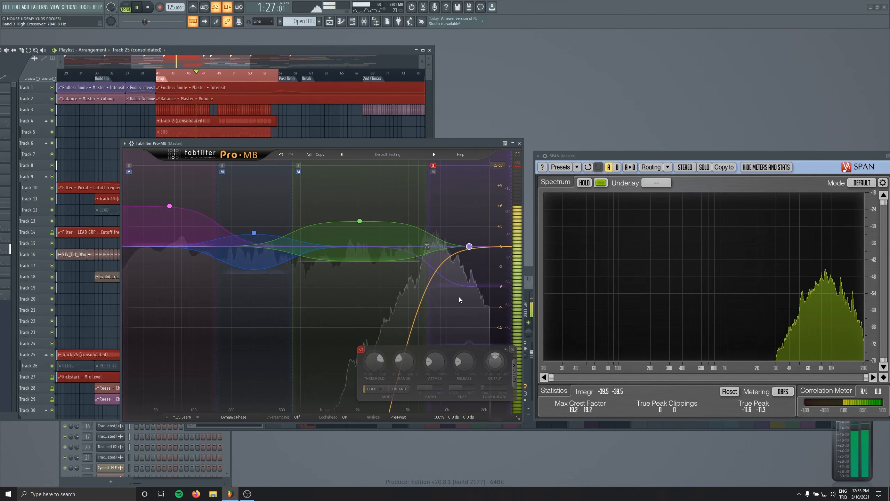
pyautogui.press('space')
# Step: Re-enable Band 4, adjust its threshold near 0 dB during soloed playback, and stop playback
pyautogui.click(361, 349)
pyautogui.press('space')
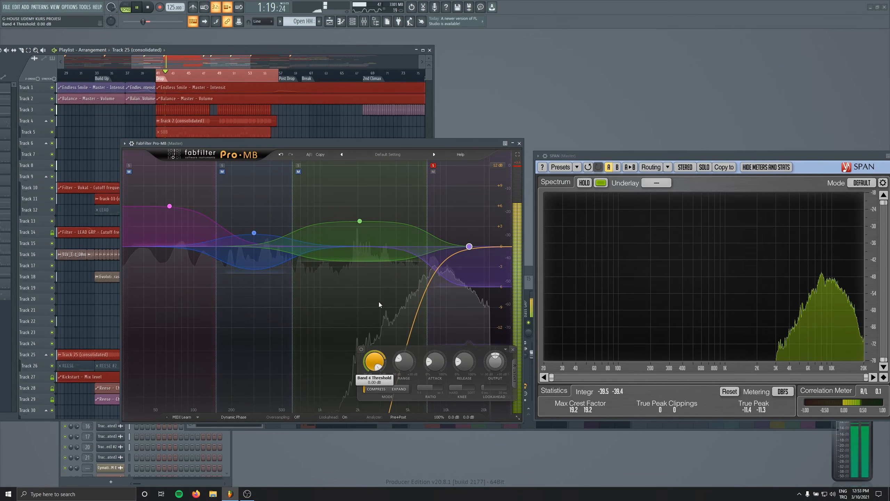
pyautogui.moveTo(371, 364); pyautogui.dragTo(396, 313)
pyautogui.press('space')
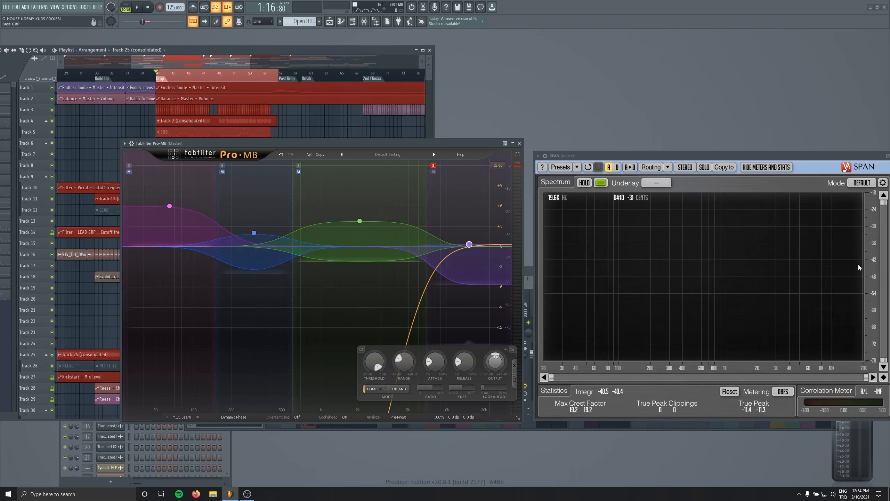
# Step: Return Band 4 to the full mix, raise its output level to about +5 dB, and lower its threshold during playback
pyautogui.moveTo(495, 361); pyautogui.dragTo(496, 353)
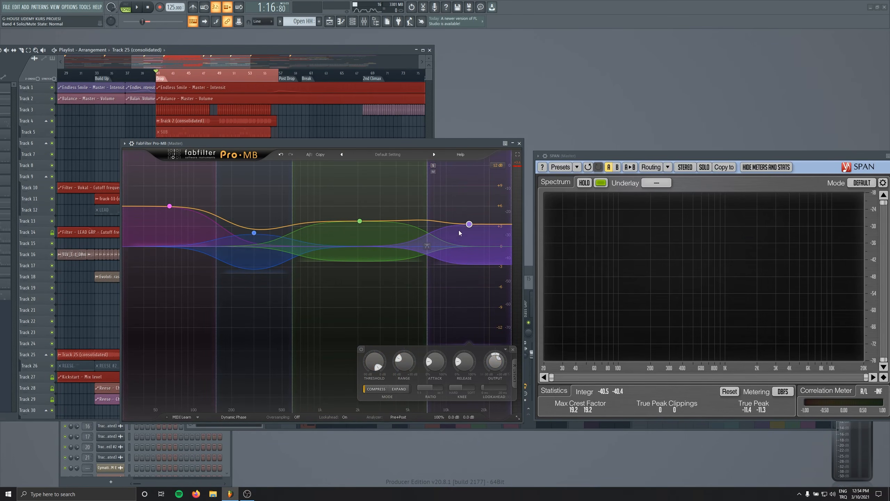
pyautogui.press('space')
pyautogui.moveTo(495, 361); pyautogui.dragTo(494, 358)
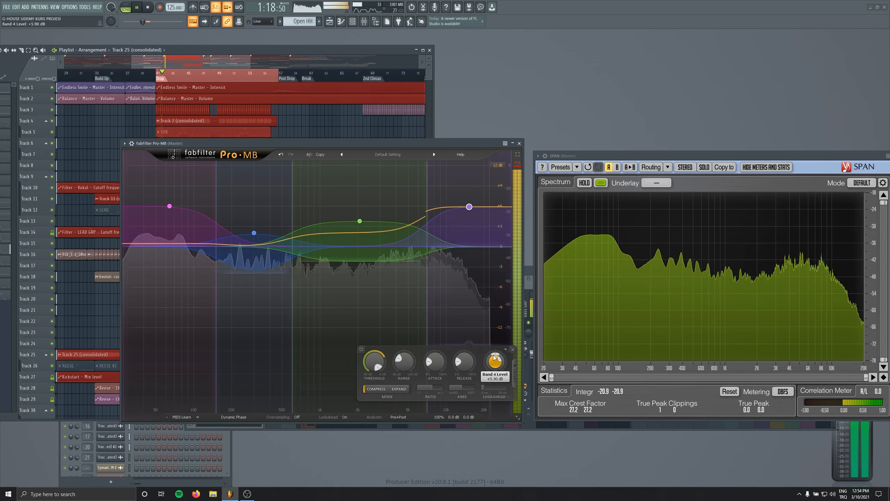
pyautogui.moveTo(374, 363); pyautogui.dragTo(375, 392)
pyautogui.moveTo(495, 366); pyautogui.dragTo(494, 365)
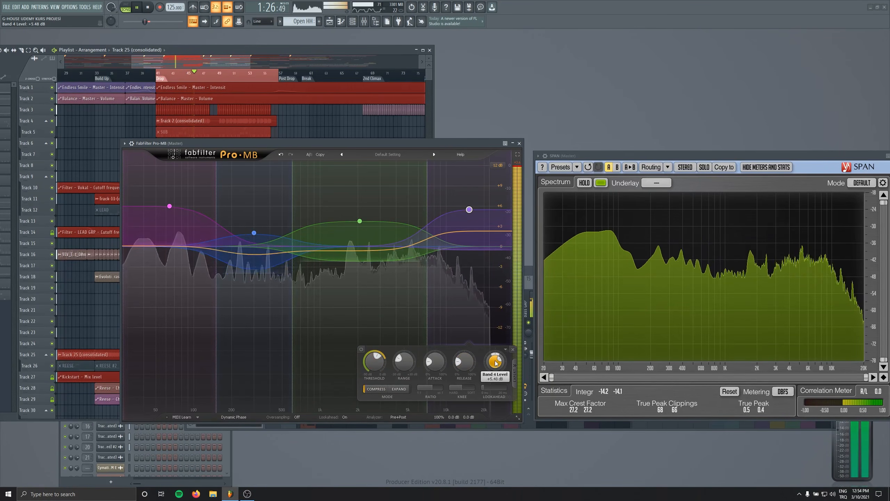
pyautogui.doubleClick(491, 366)
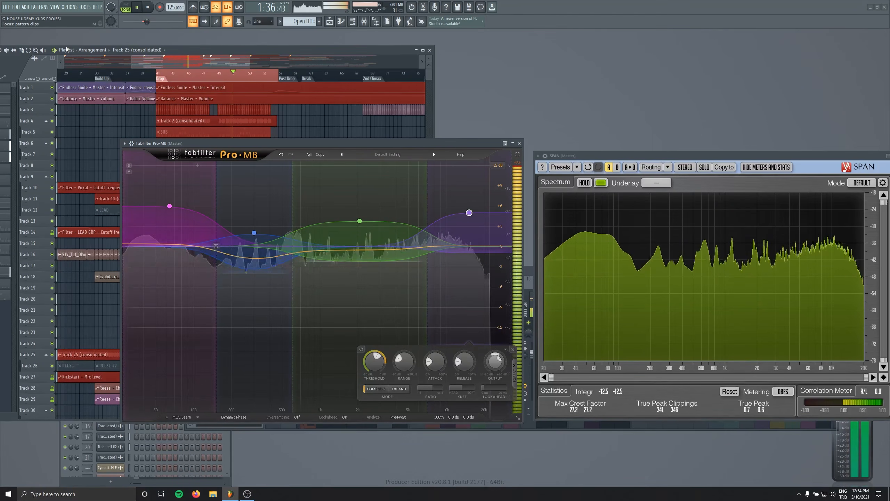
# Step: Run the macro that switches smart disable for all plugins
pyautogui.click(84, 7)
pyautogui.moveTo(89, 31)
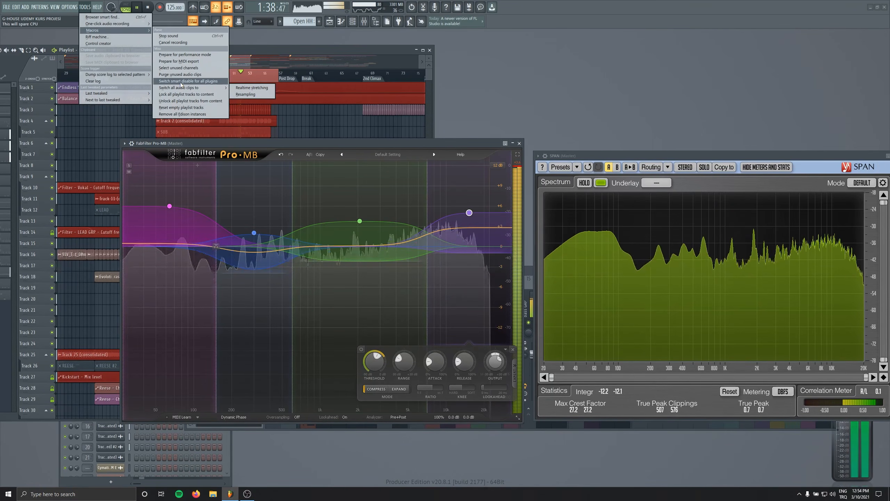
pyautogui.click(181, 82)
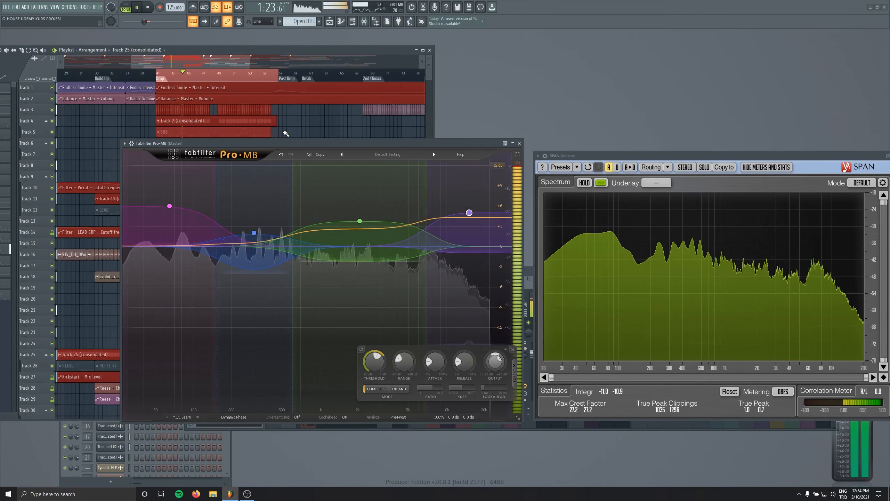
# Step: Raise Band 3's output level to about +4.5 dB, fine-tune its threshold, and save the project
pyautogui.click(331, 227)
pyautogui.moveTo(417, 366); pyautogui.dragTo(420, 366)
pyautogui.moveTo(296, 360); pyautogui.dragTo(297, 362)
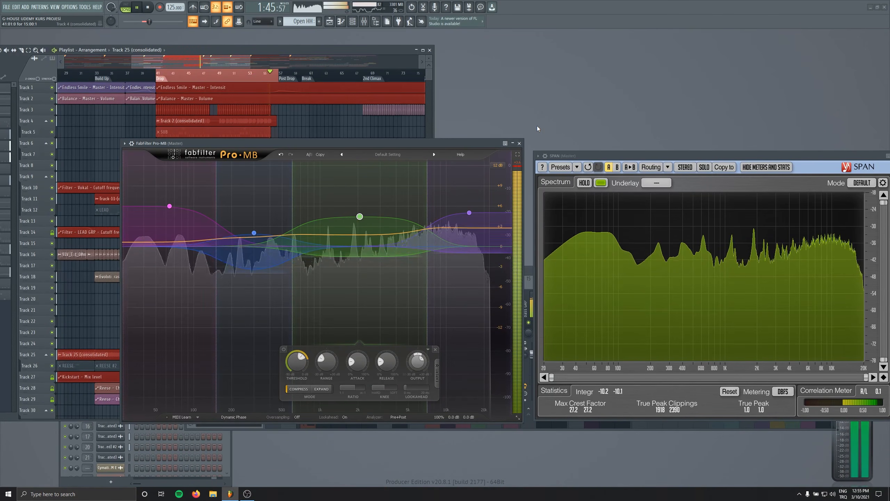
pyautogui.hotkey('ctrl', 's')
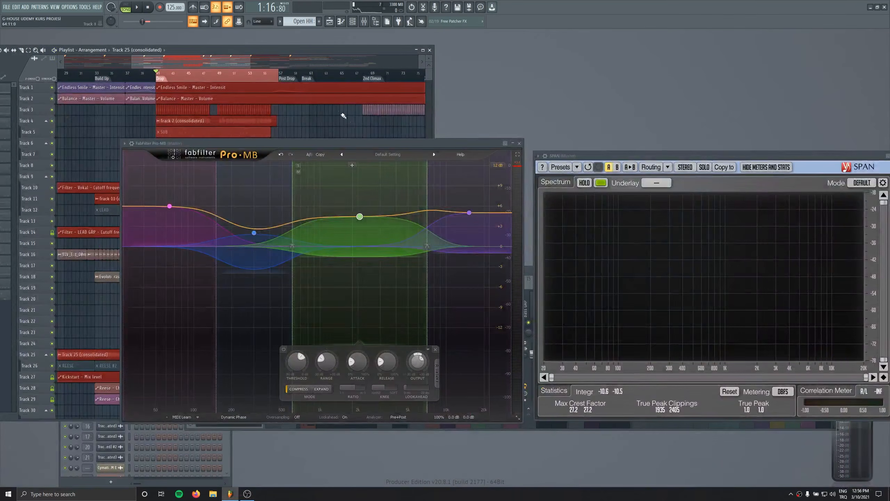
# Step: Compare the drop with the Pro-MB plugin switched off and on, and continue playback from around the Break marker
pyautogui.press('space')
pyautogui.moveTo(507, 156)
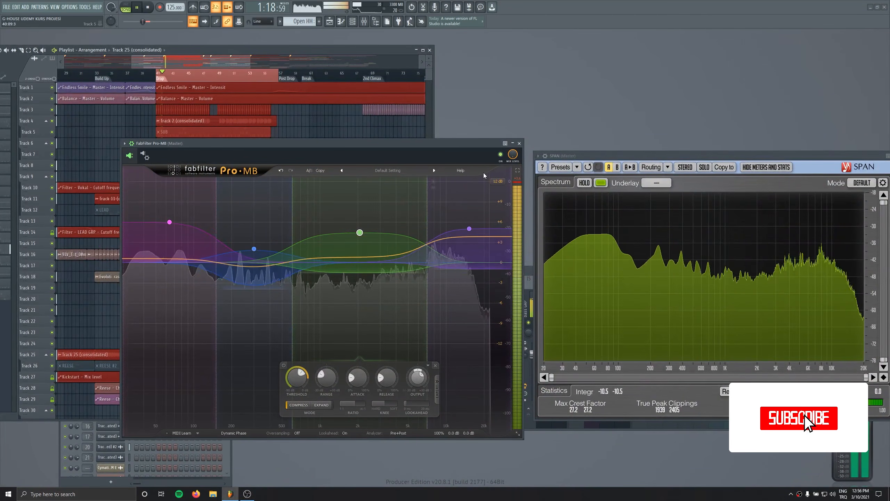
pyautogui.click(500, 155)
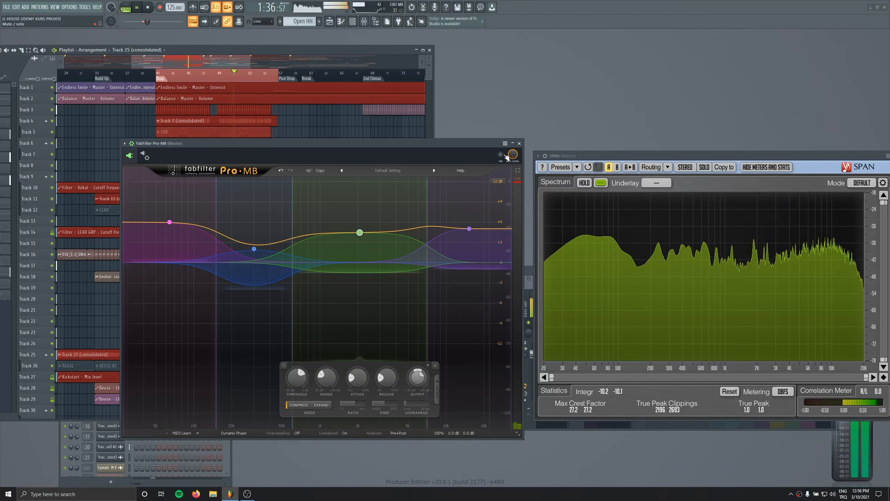
pyautogui.click(503, 155)
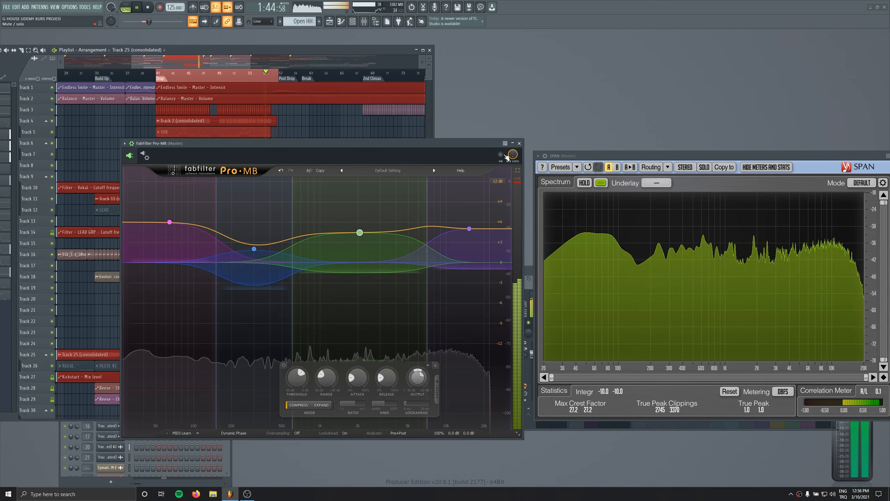
pyautogui.click(500, 154)
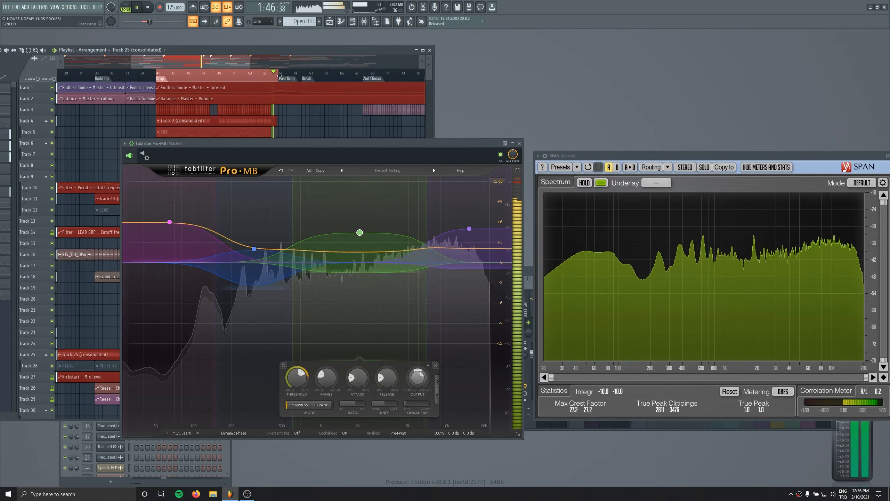
pyautogui.click(303, 74)
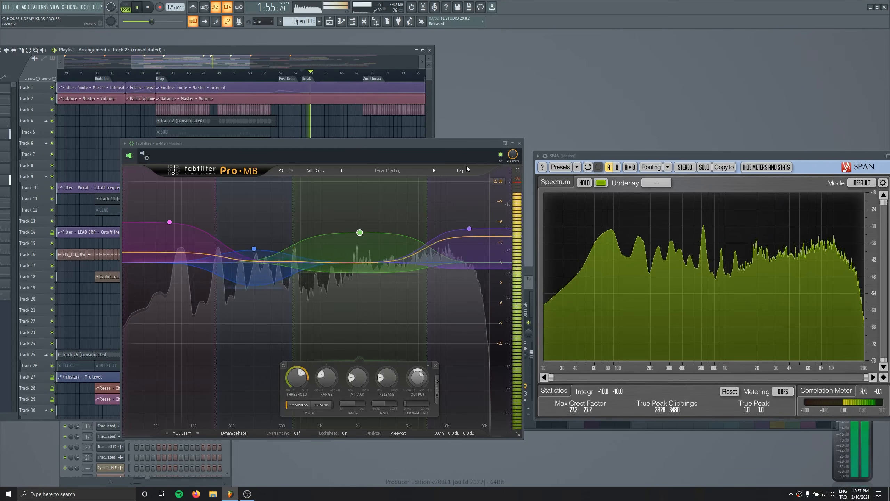
# Step: Compare the master with the Pro-MB plugin switched off and on, both in the break and in playback started just before the 2. Drop marker
pyautogui.click(501, 155)
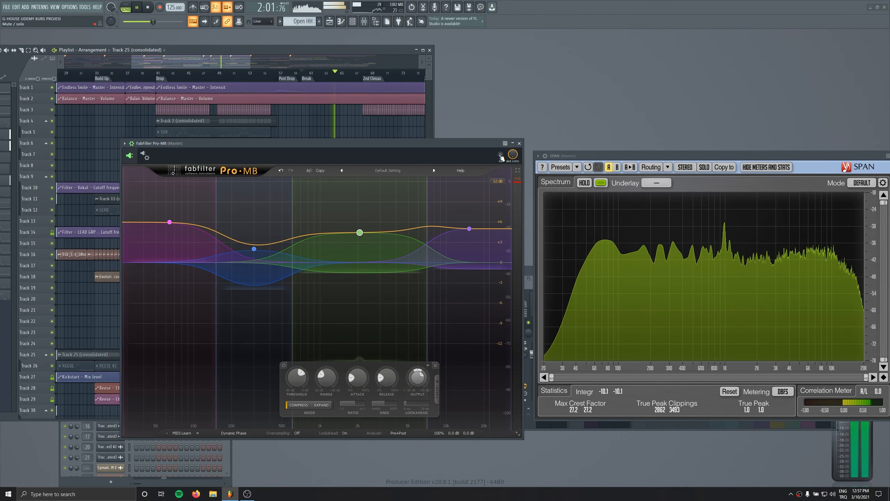
pyautogui.click(501, 155)
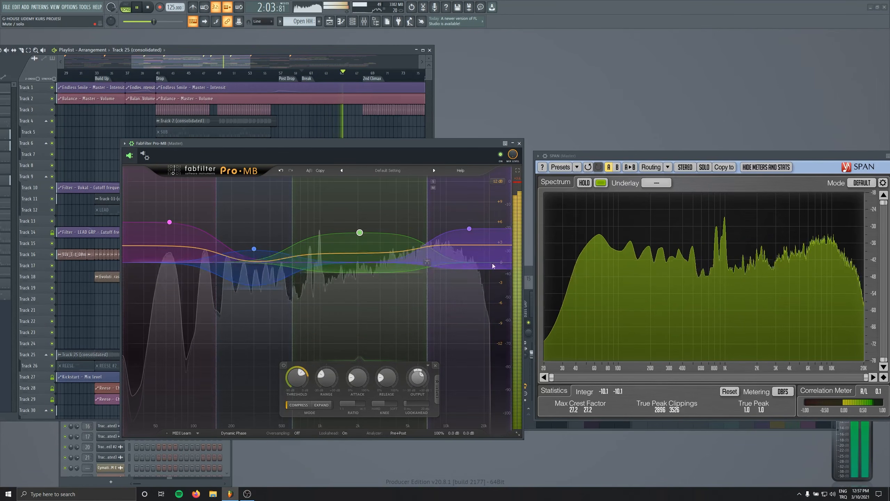
pyautogui.moveTo(384, 116); pyautogui.dragTo(121, 110)
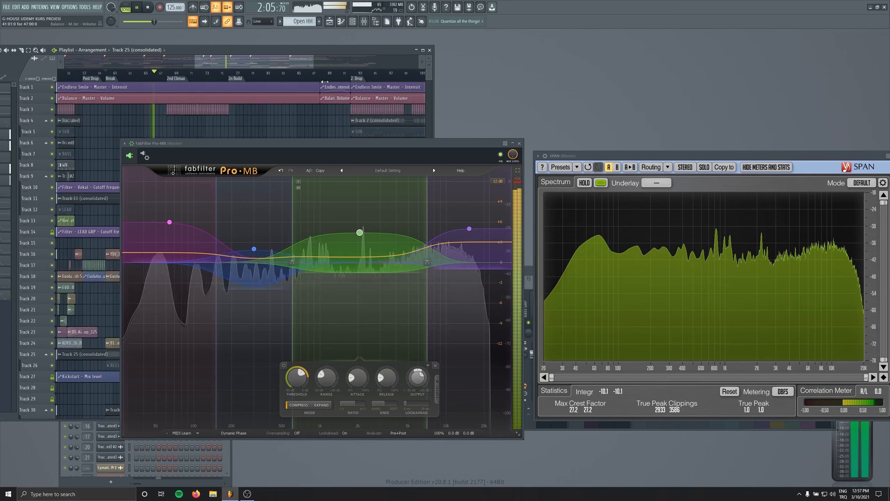
pyautogui.click(352, 77)
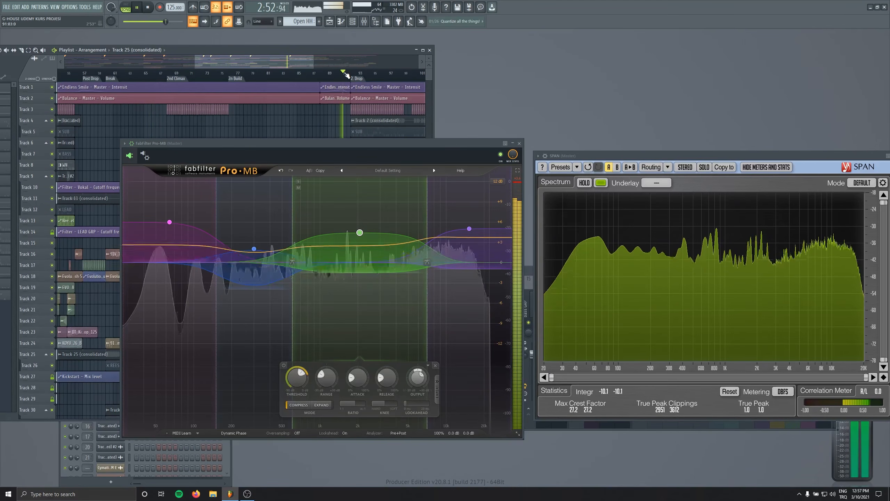
pyautogui.click(501, 155)
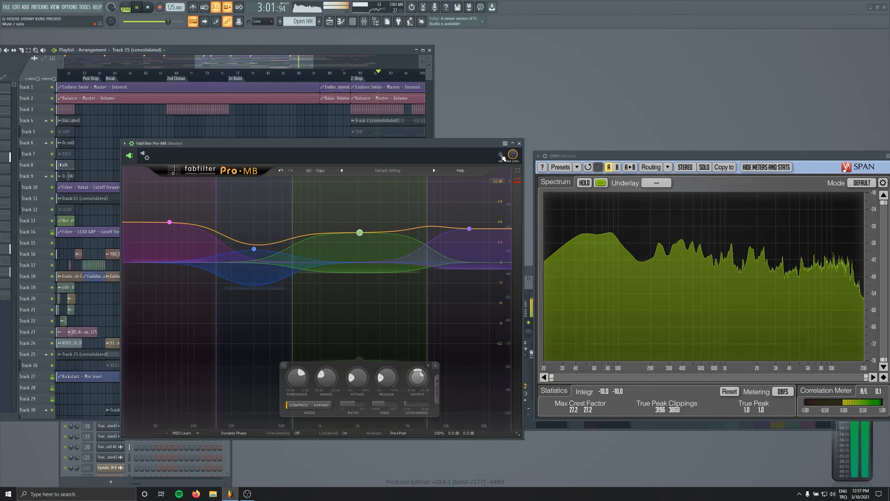
pyautogui.click(500, 155)
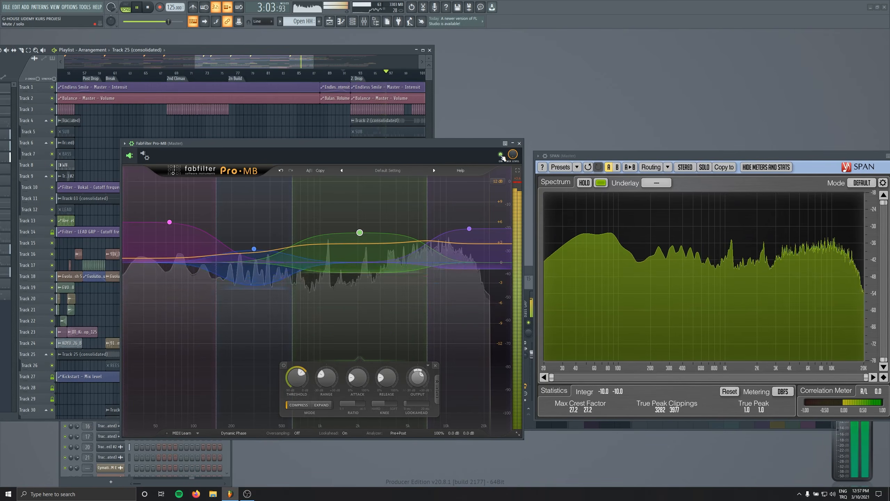